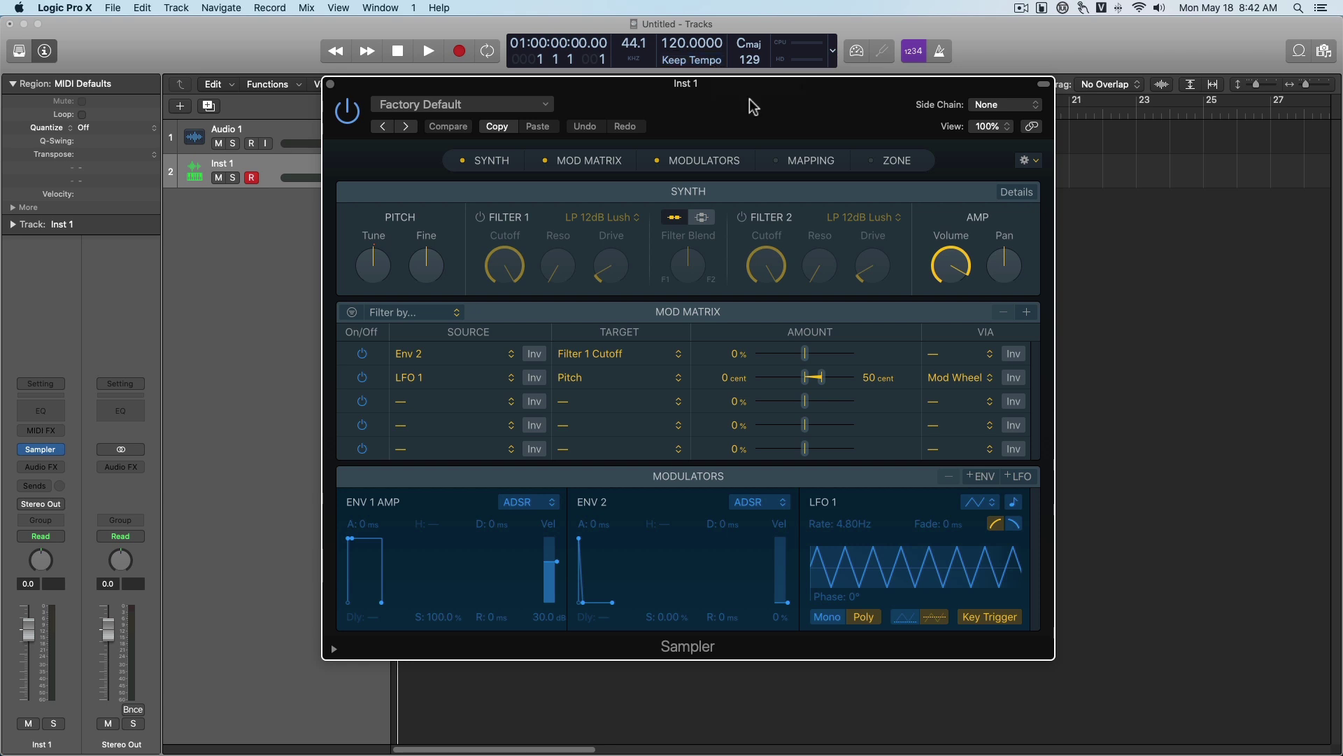
- Browse the Sampler's Synth, Mod Matrix, Modulators and Mapping sections
left_click(468, 162)
left_click(467, 162)
left_click(550, 162)
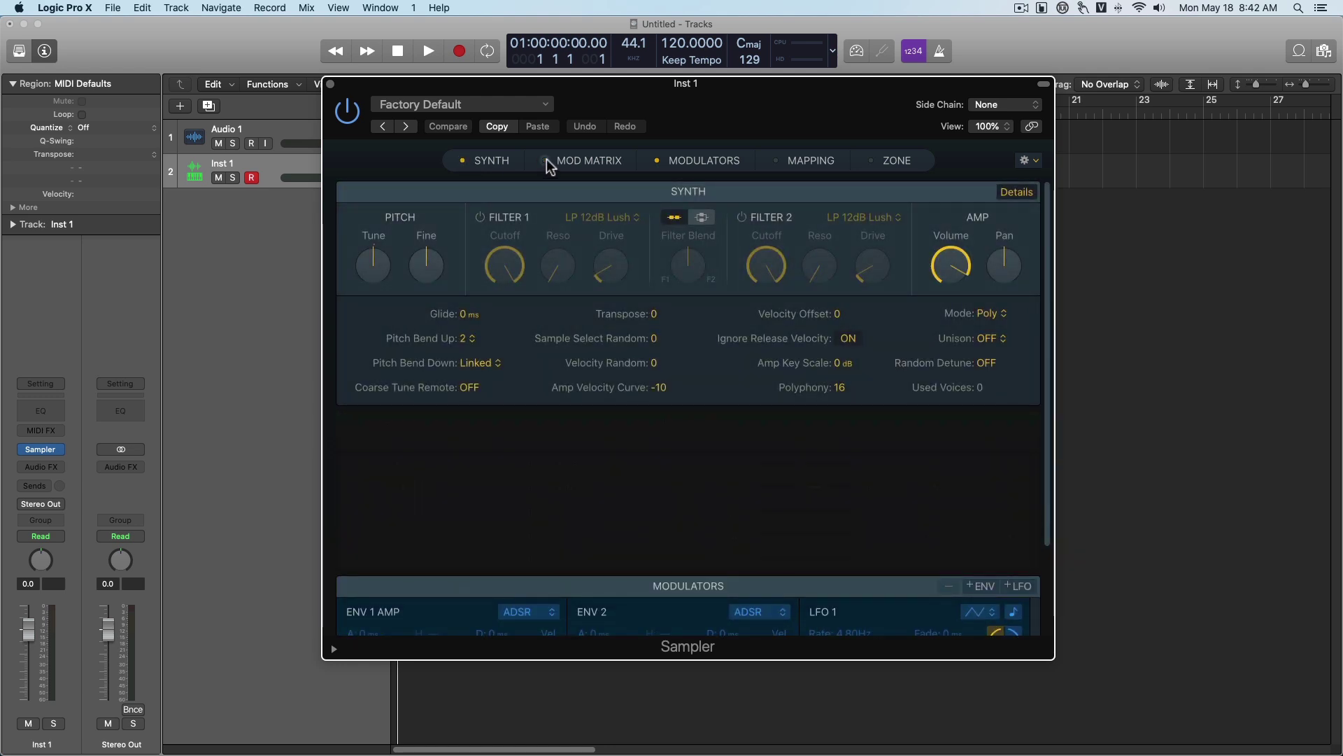
left_click(549, 162)
left_click(674, 162)
left_click(656, 162)
left_click(791, 162)
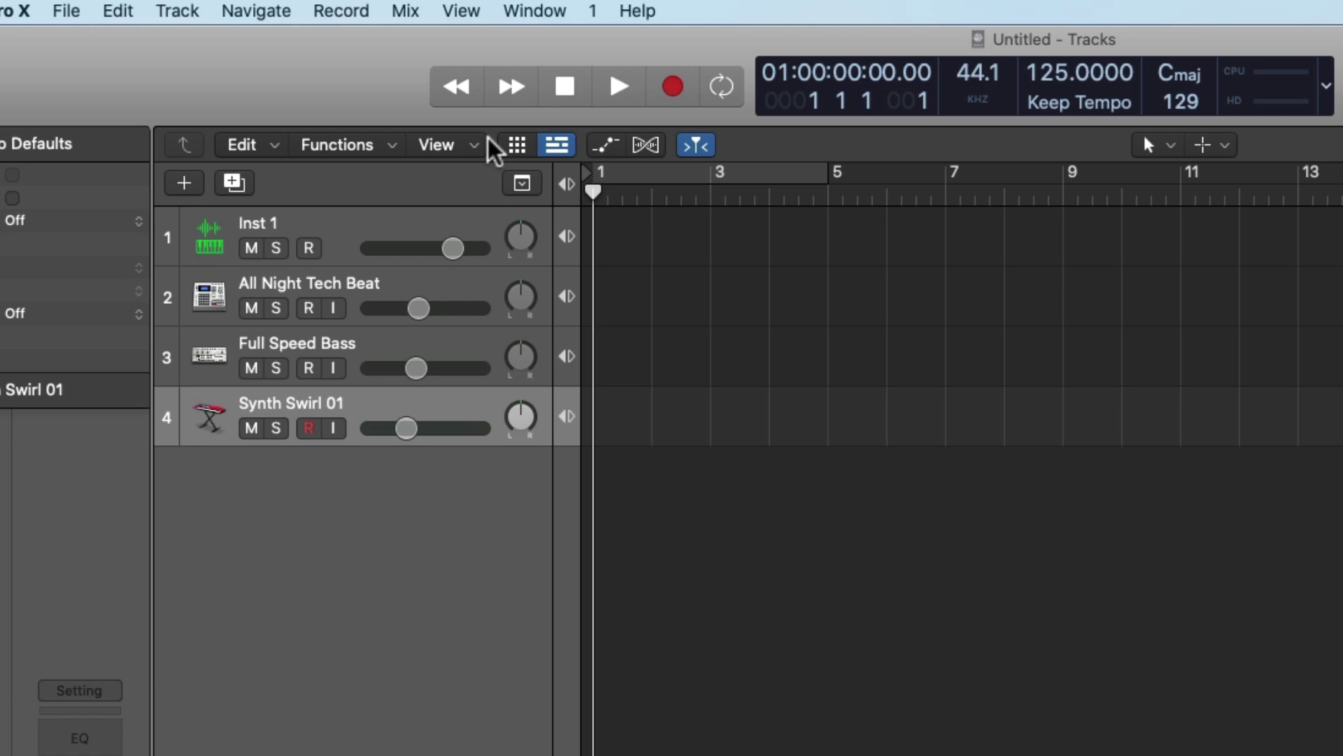
- Show the Live Loops grid beside the beat, bass and synth tracks
left_click(517, 145)
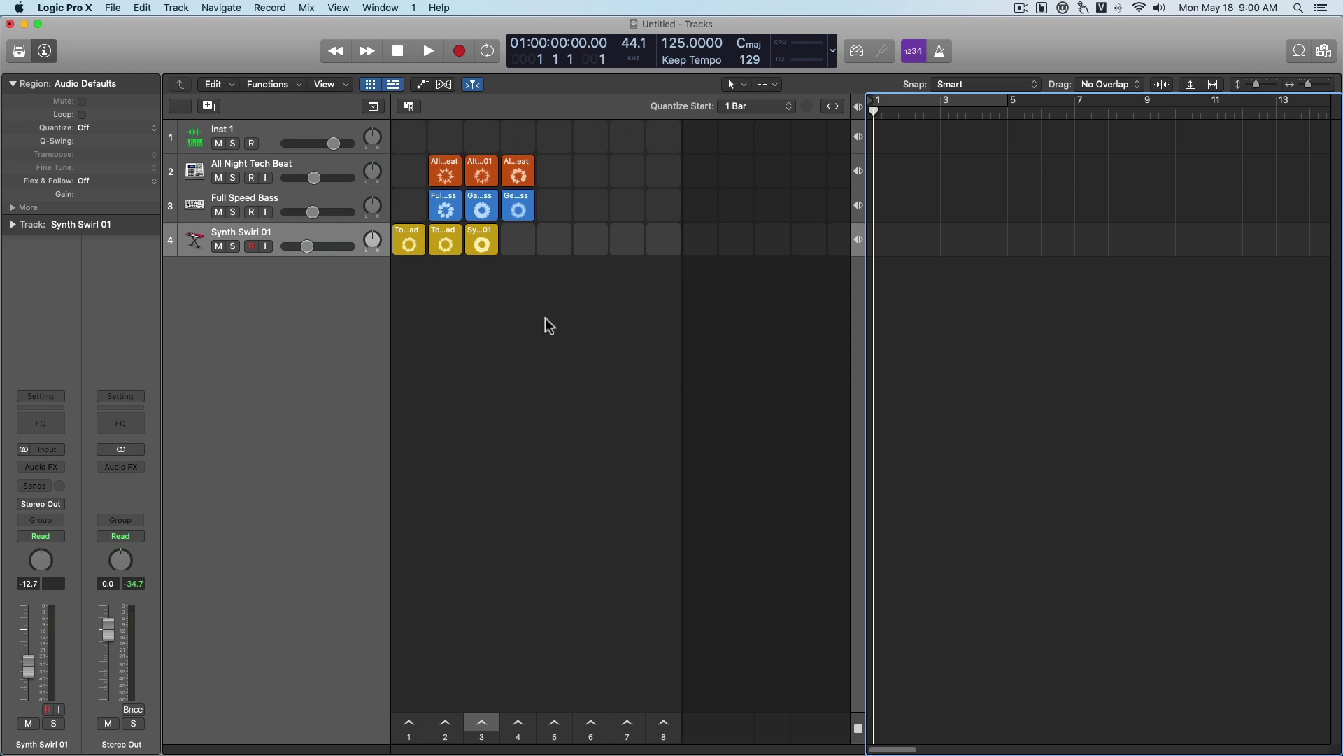
- Hide the Tracks view and audition the Synth Swirl 01 and All Night Tech Beat cells
left_click(393, 84)
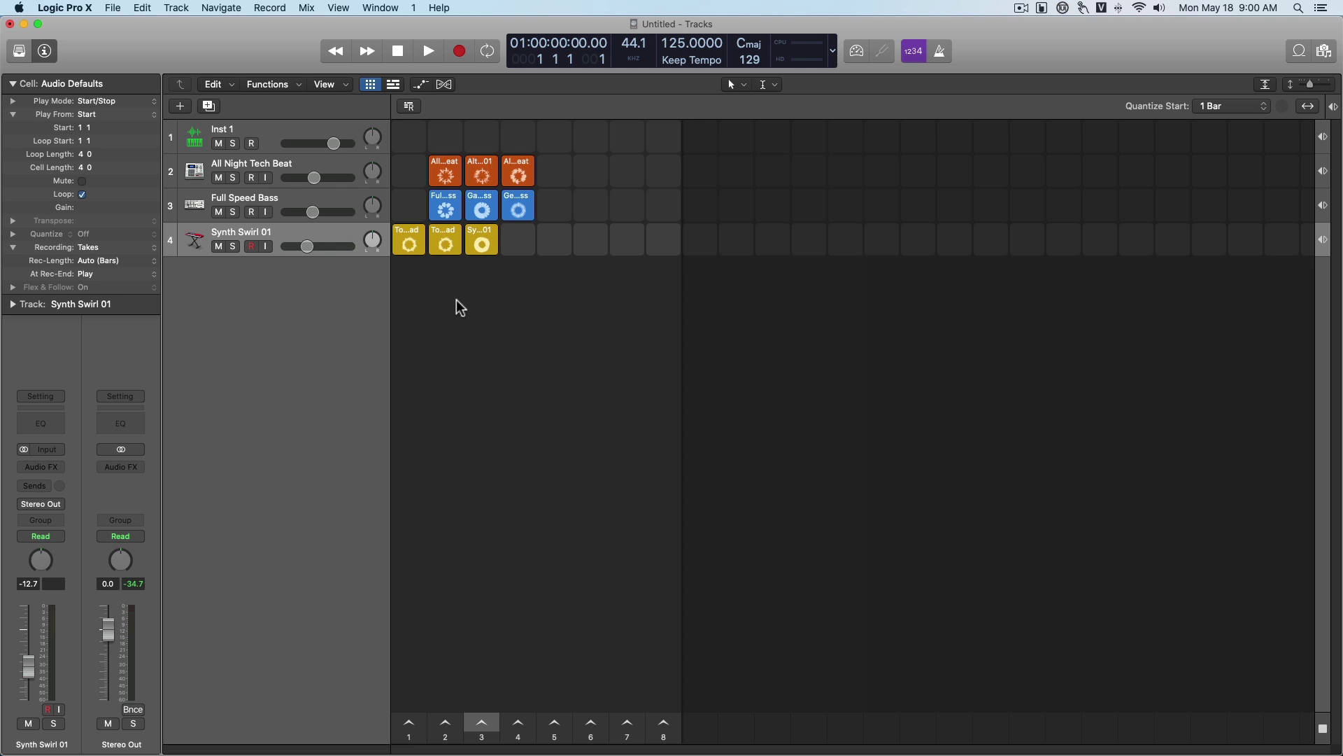
left_click(410, 244)
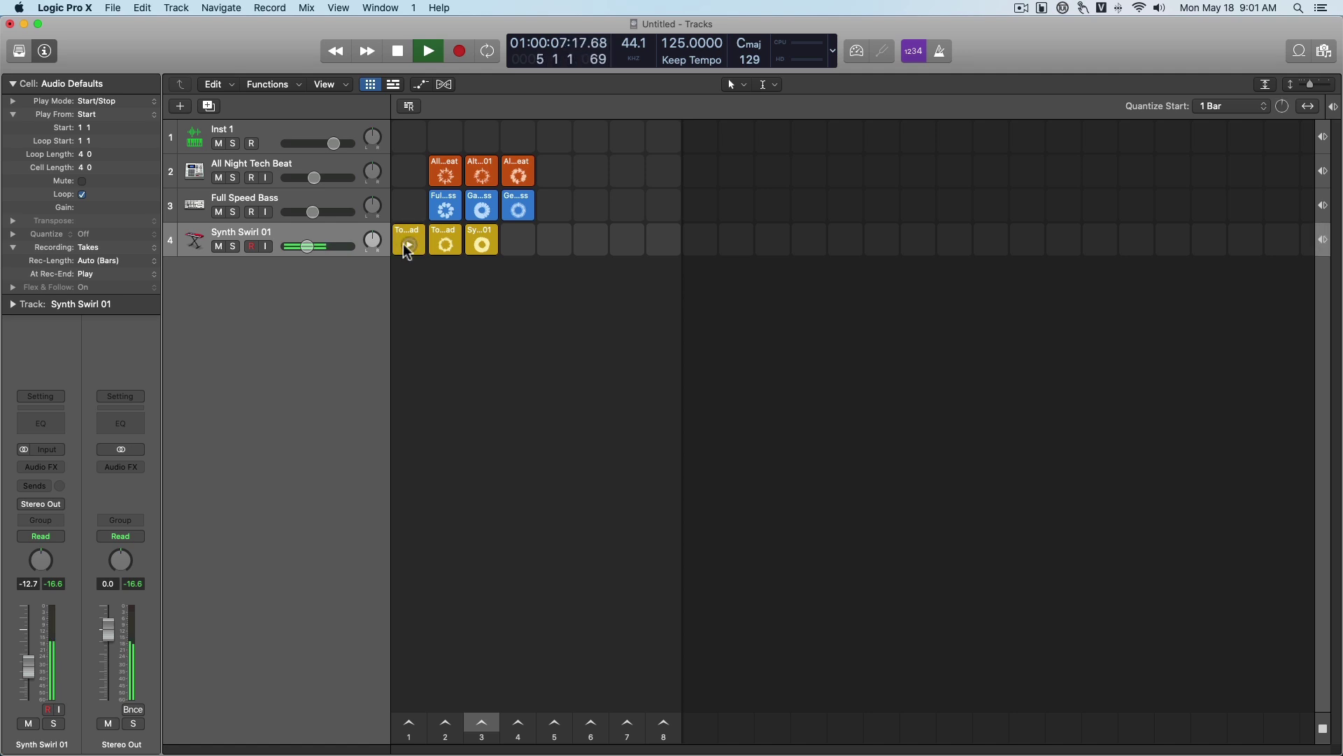
left_click(446, 175)
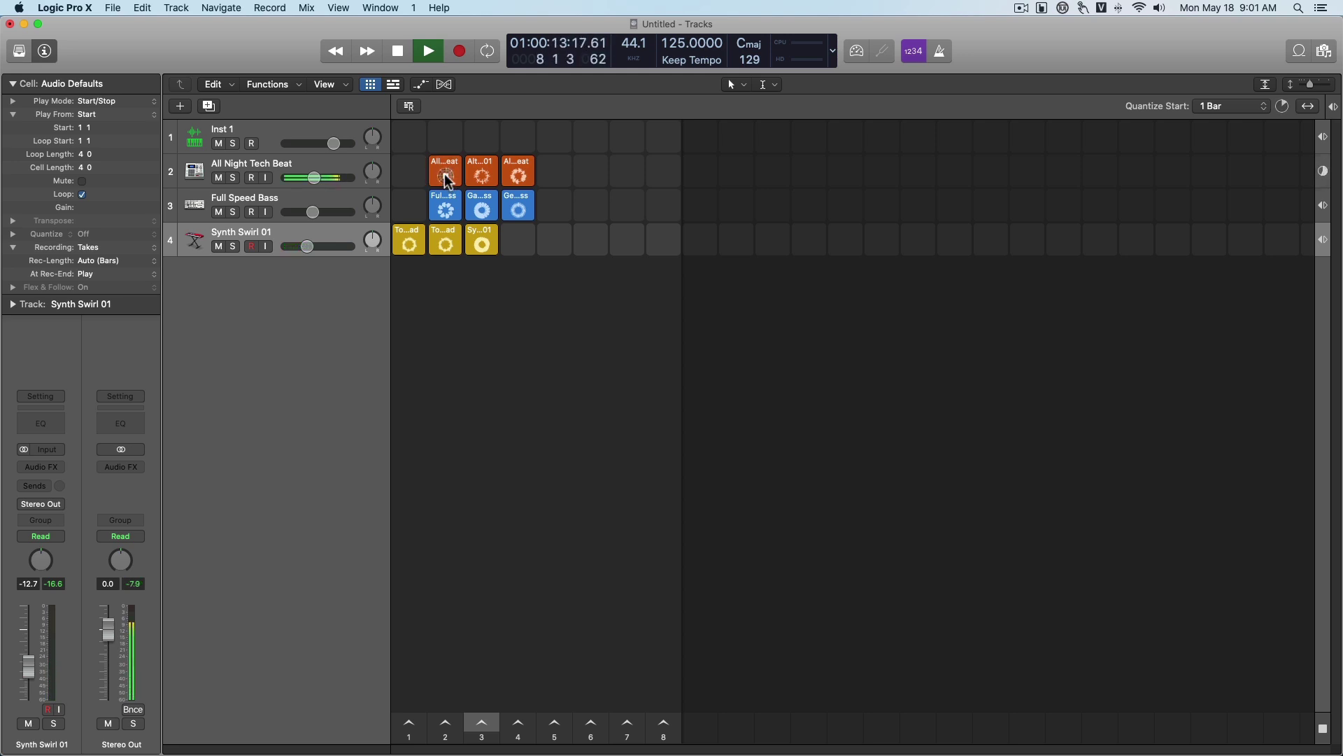
left_click(448, 180)
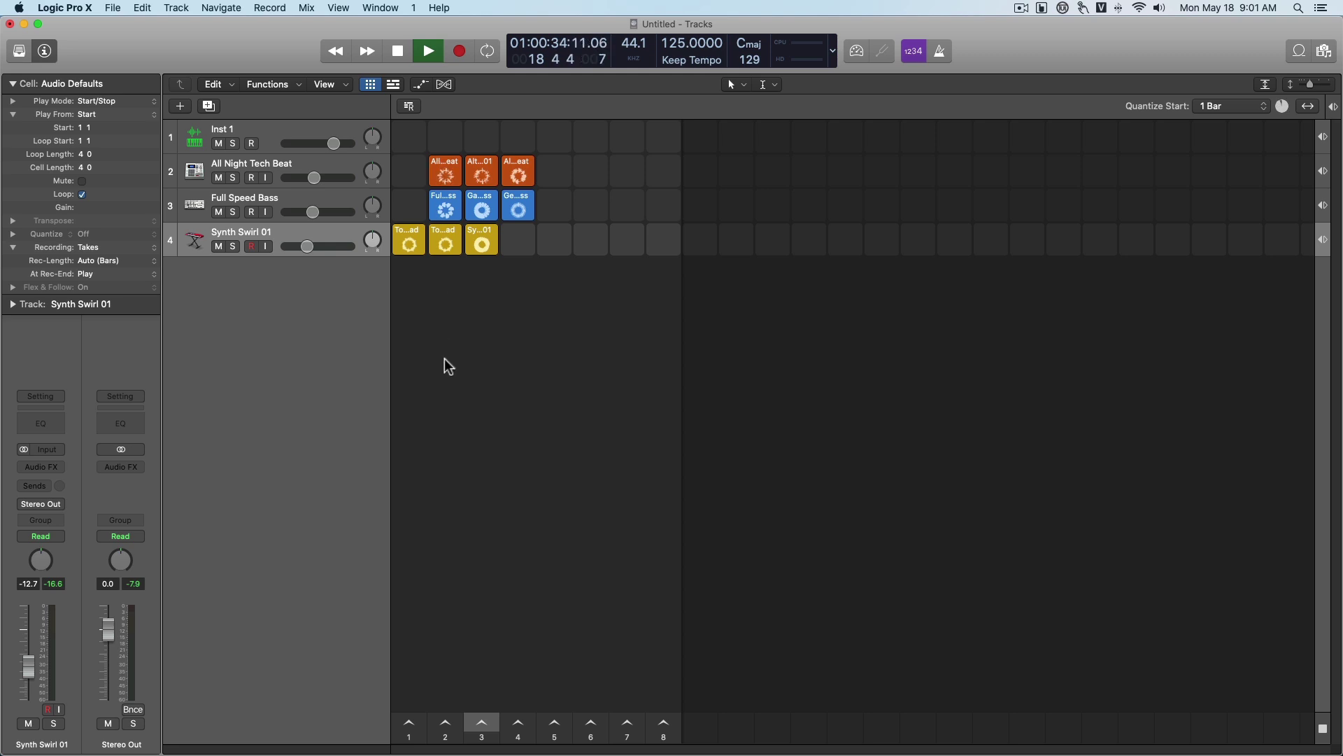
- Trigger scene 2, stop playback, and bring up the Apple Loops browser on Synths
left_click(445, 726)
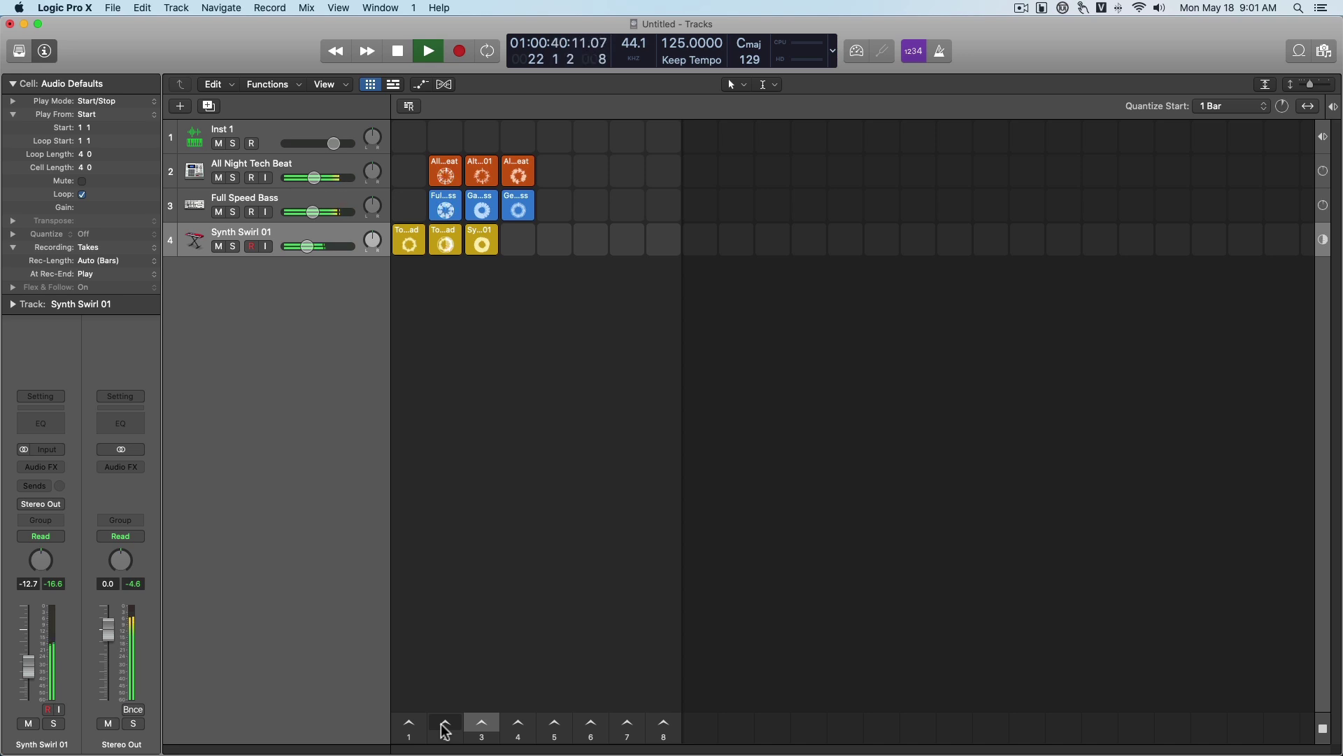
left_click(446, 243)
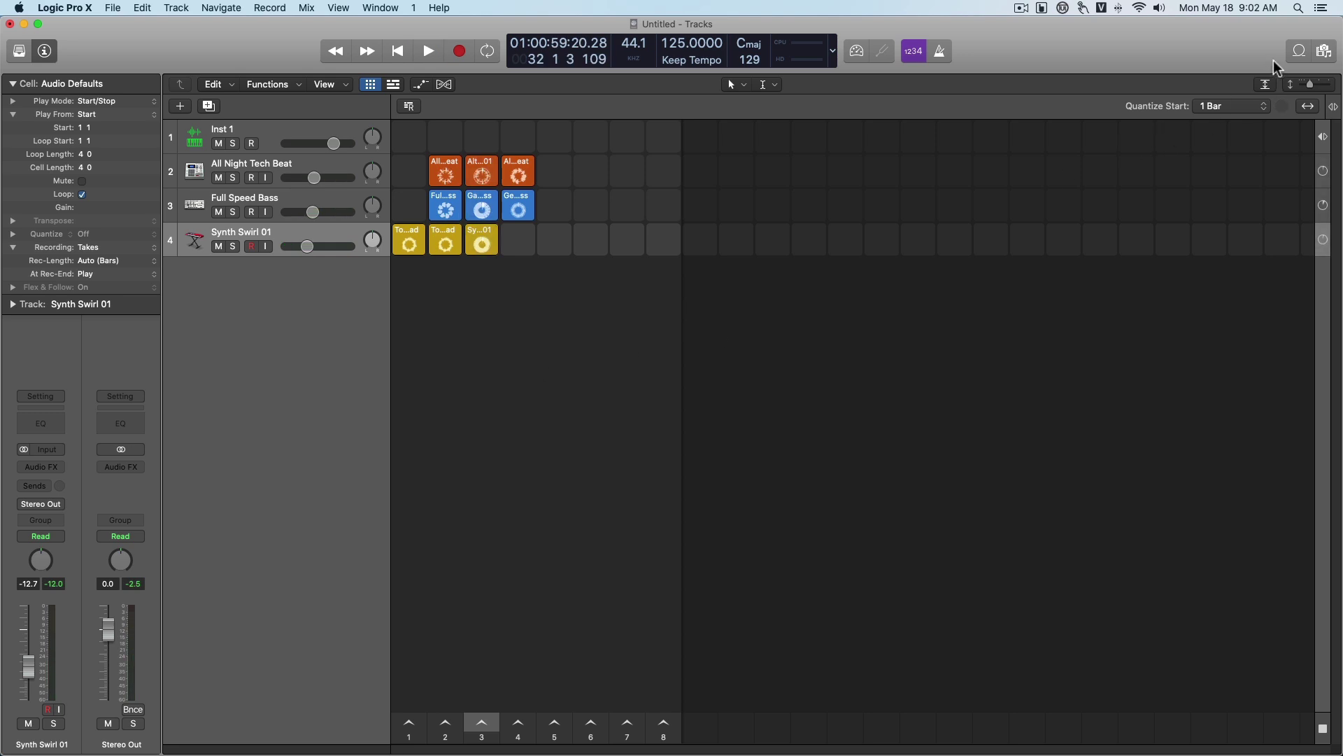
left_click(1299, 51)
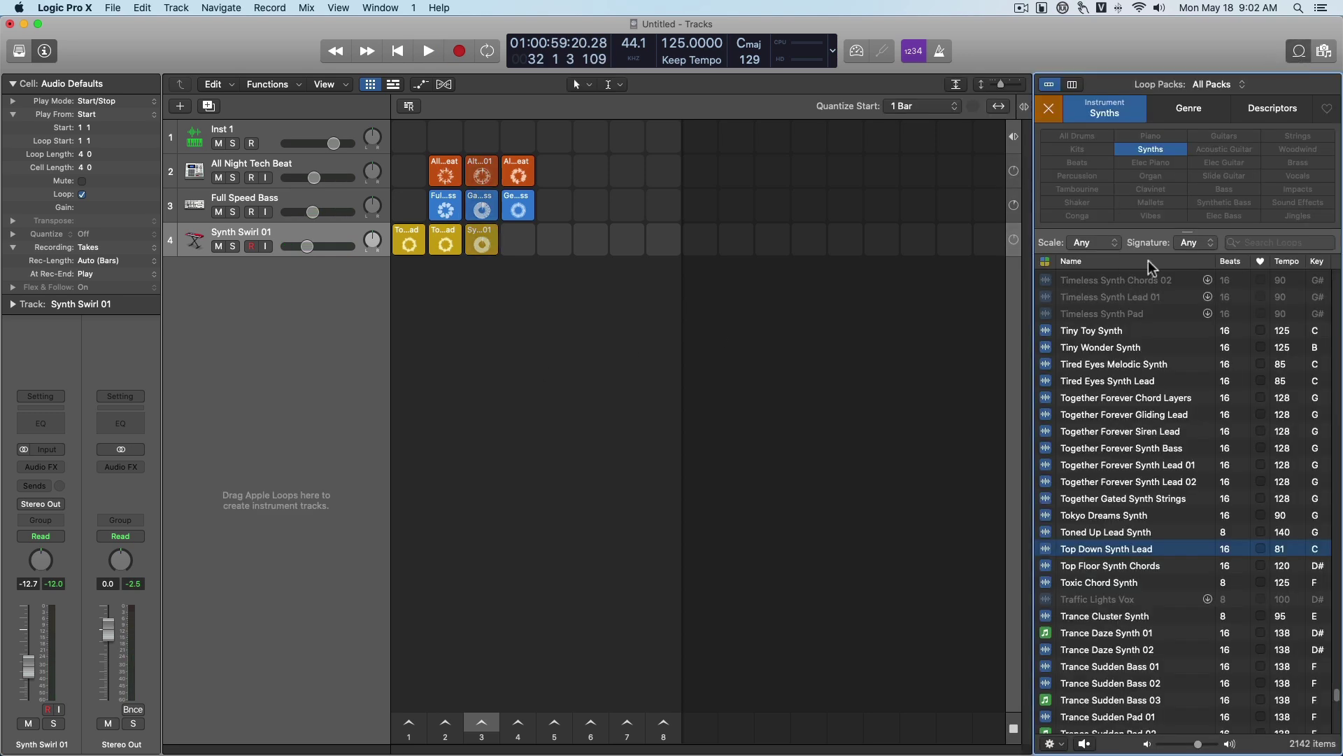
- Drop Tiny Toy Synth into an empty Synth Swirl 01 Live Loops cell
left_click_drag(1113, 330, 591, 242)
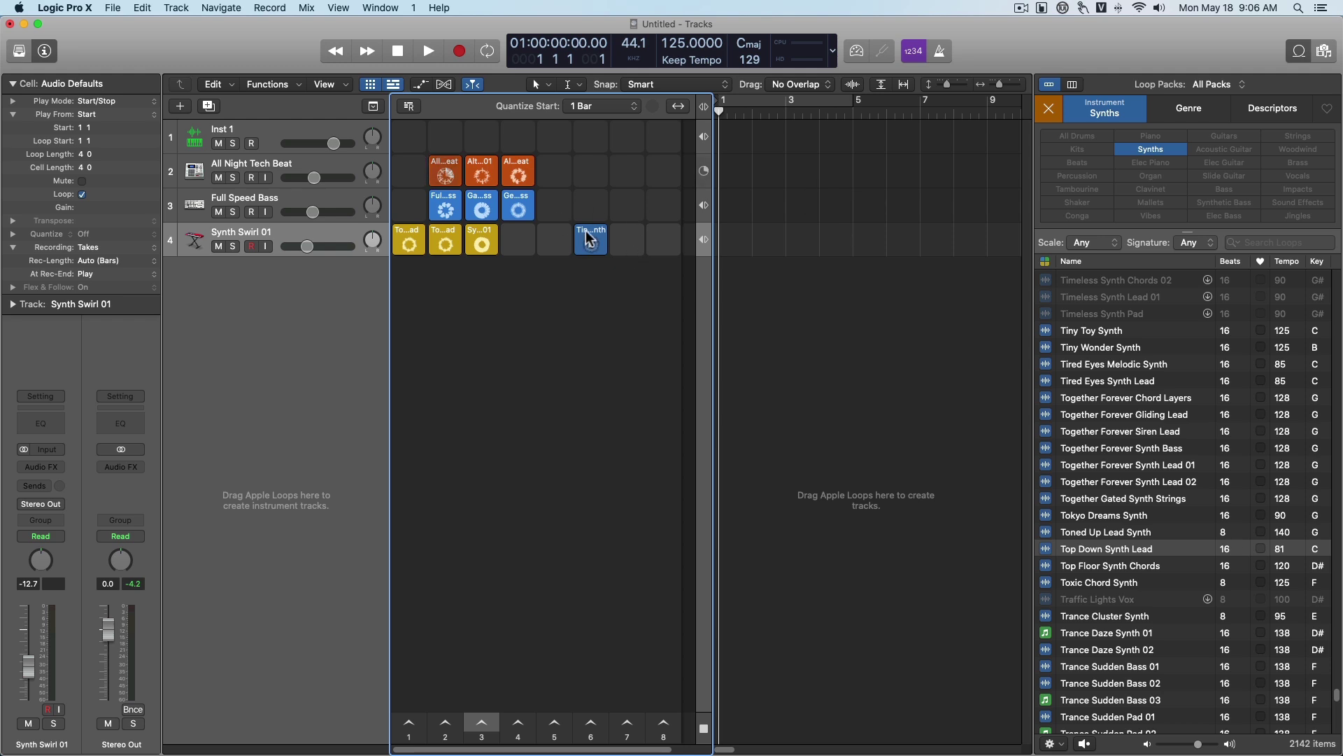
left_click_drag(591, 238, 553, 239)
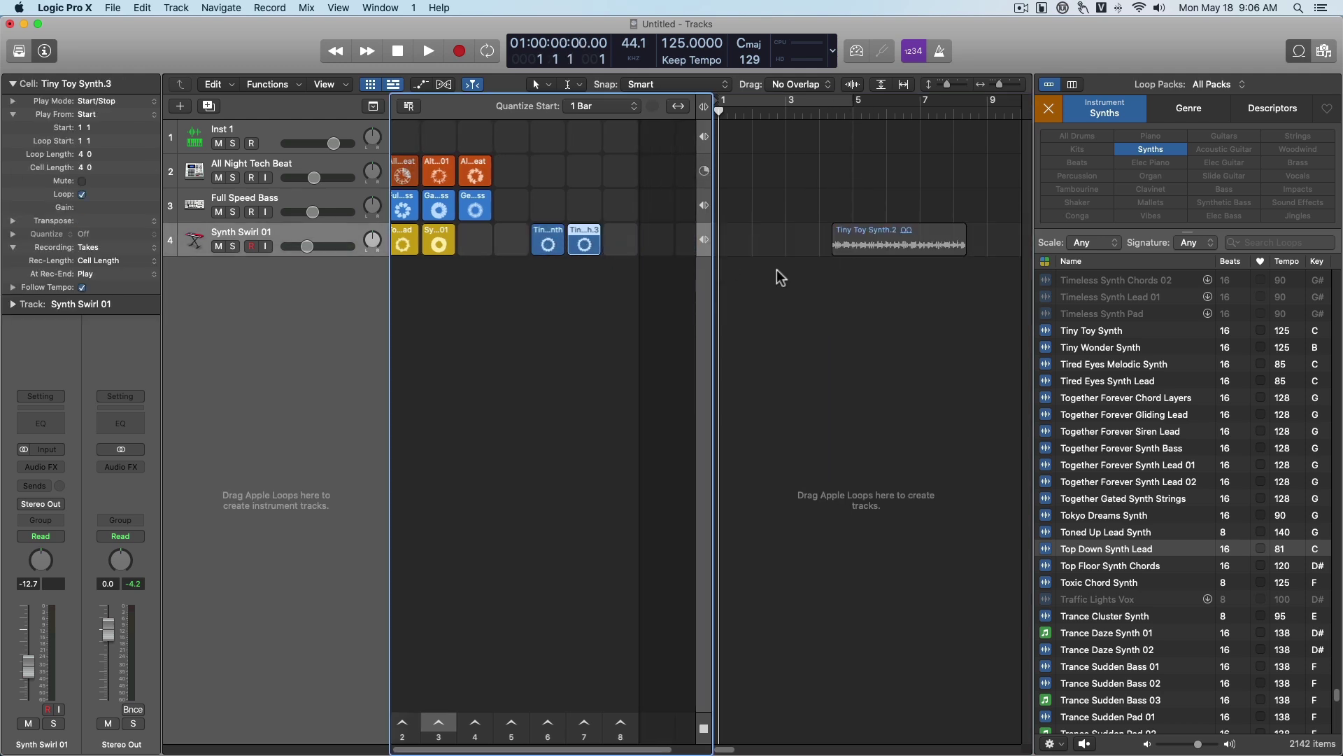
key("super+z")
key("super+z")
- Add Toned Up Lead Synth as a new track region looped to bar 7
left_click_drag(1099, 530, 753, 285)
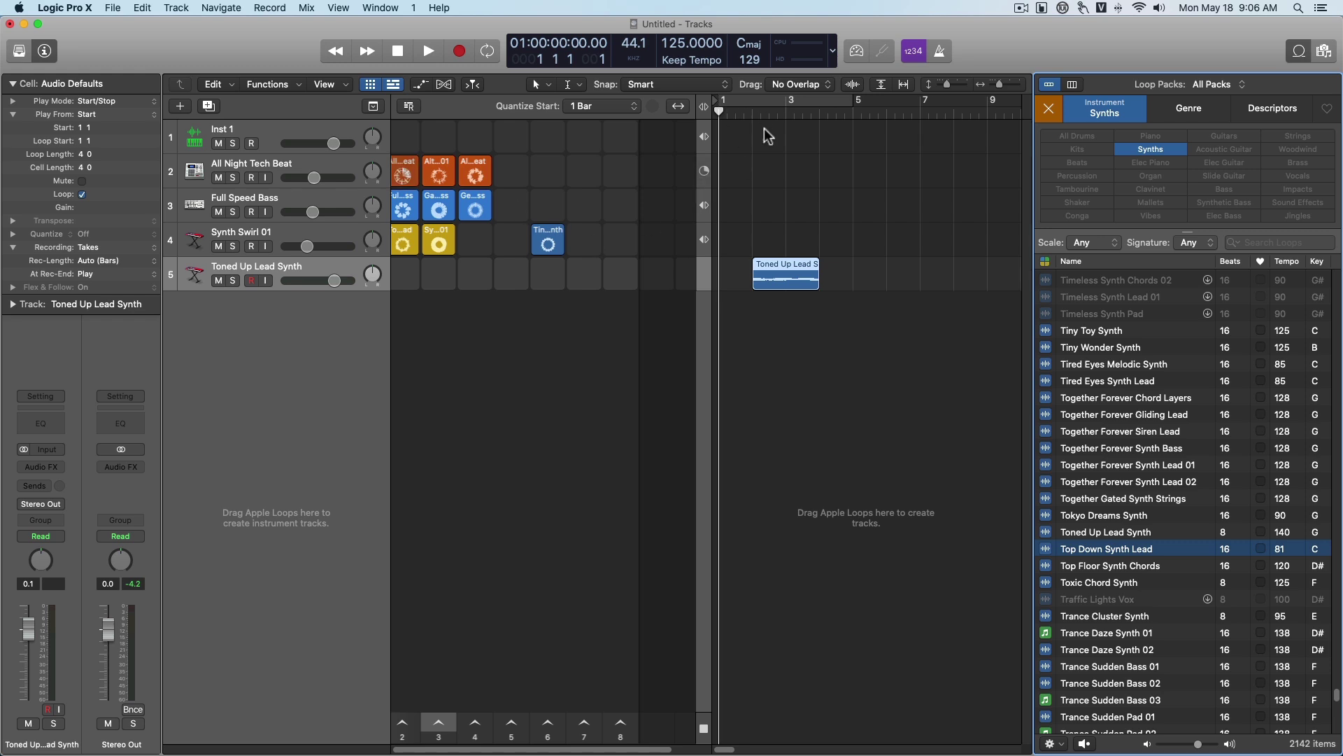
key("space")
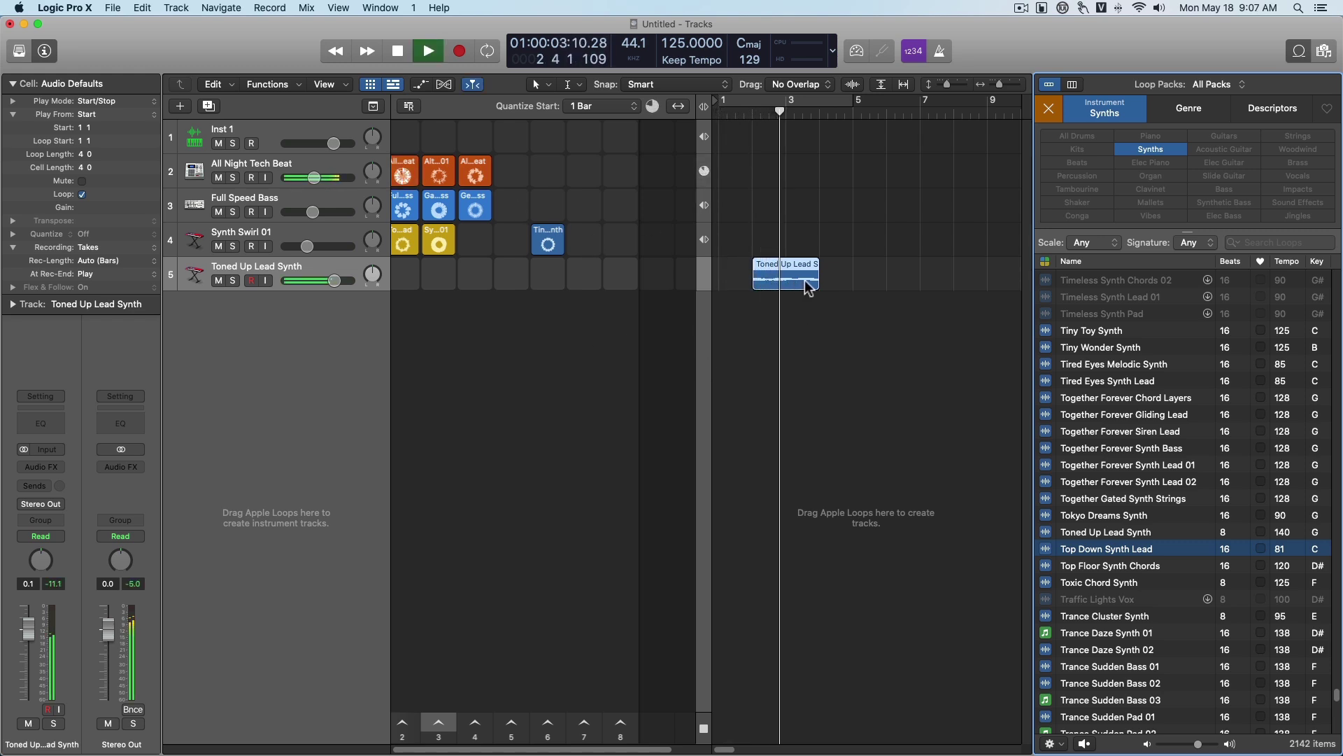
left_click_drag(820, 271, 952, 274)
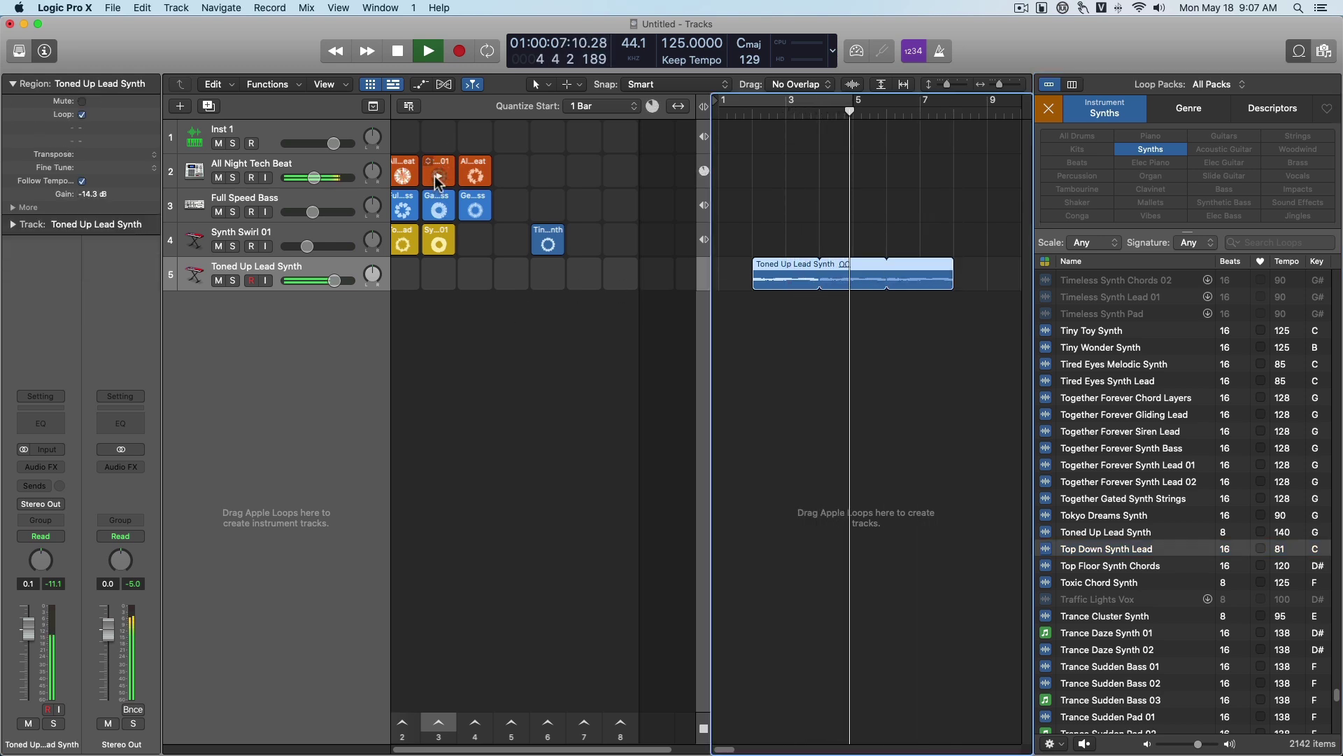
left_click(573, 386)
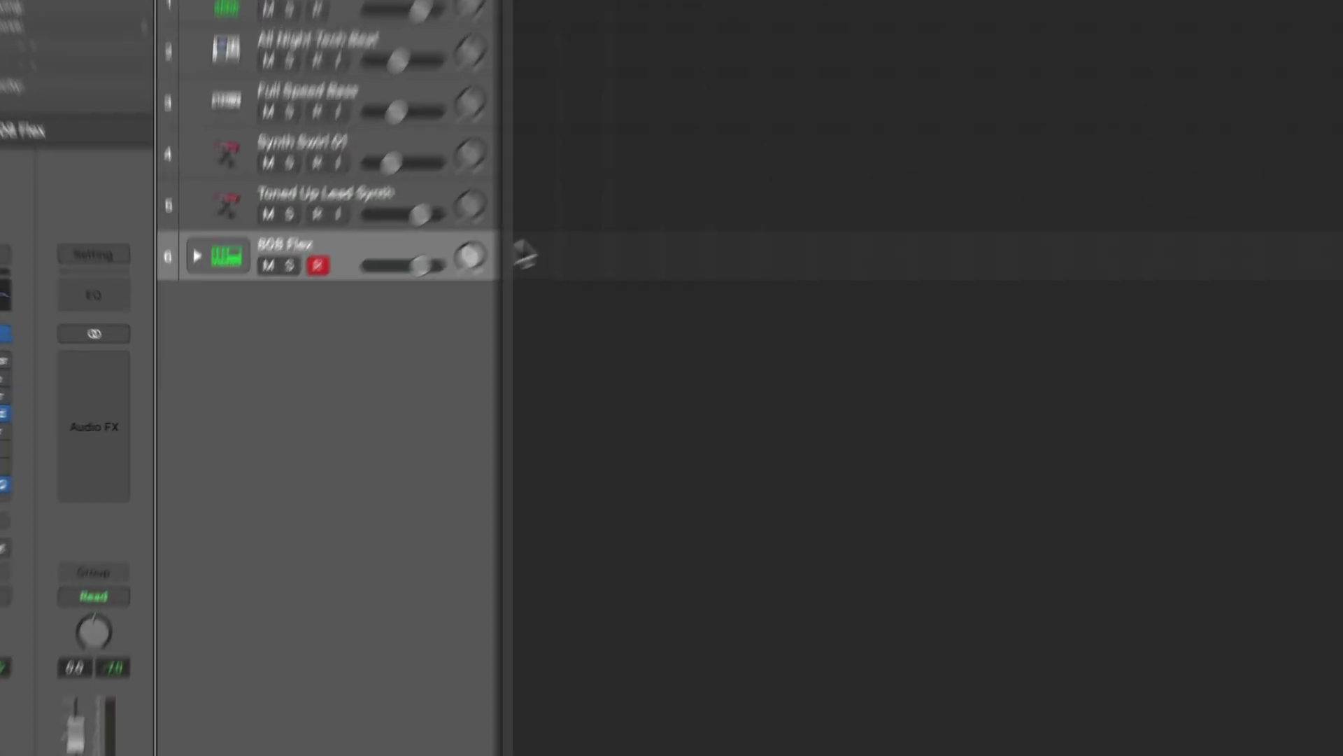
- Create an empty pattern region in the 808 Flex track lane
right_click(410, 306)
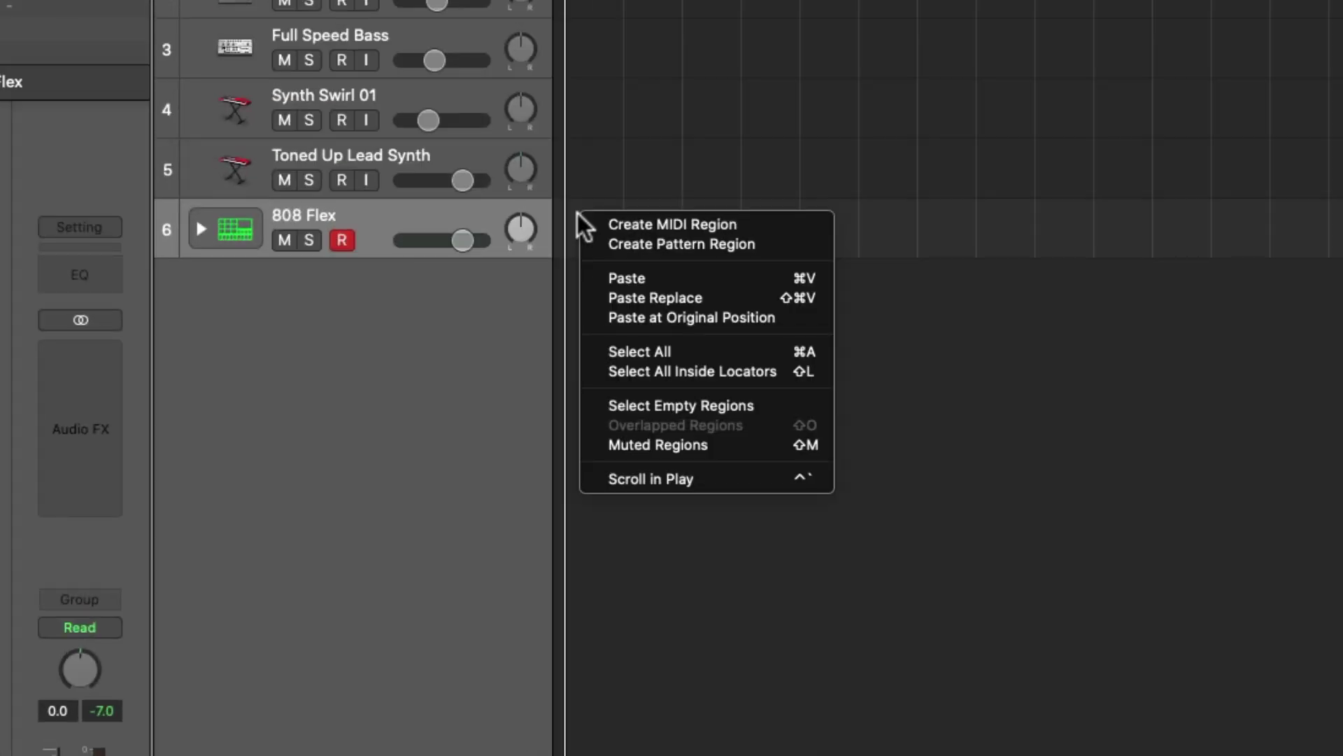
left_click(649, 233)
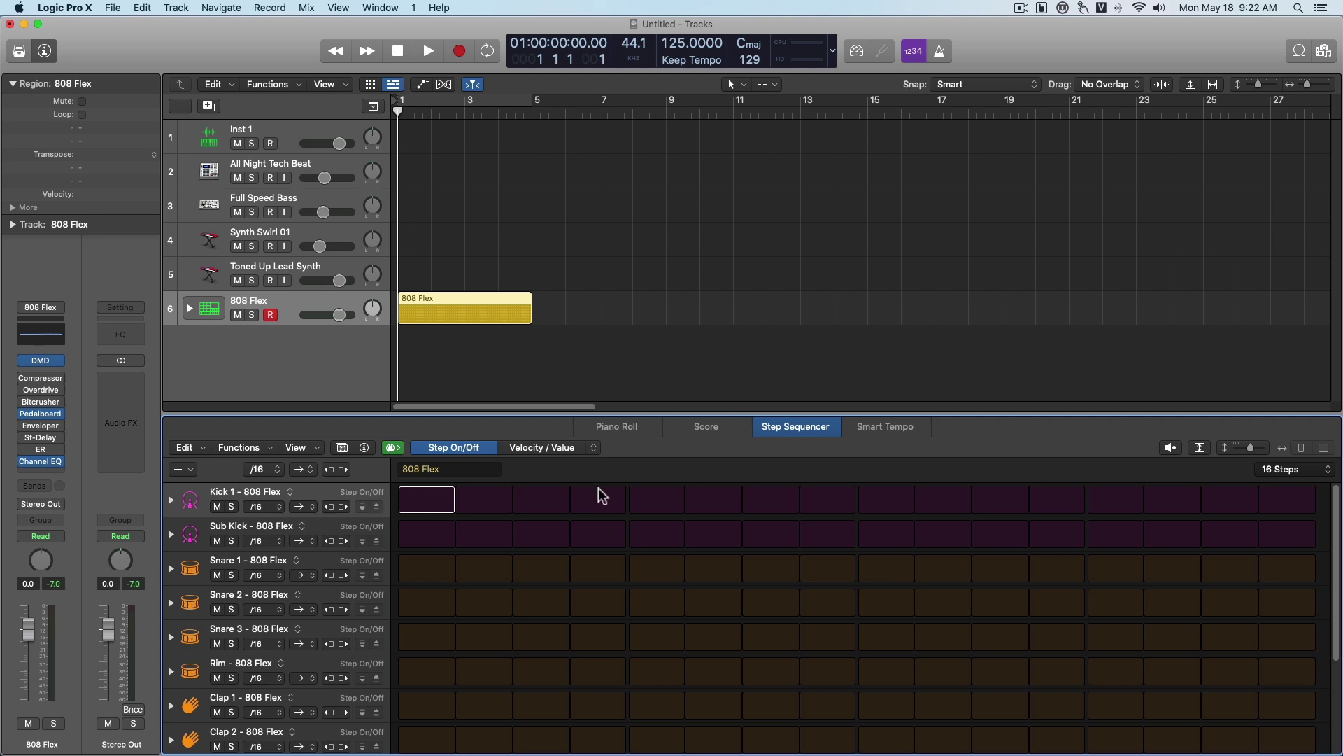
- Lengthen the 808 Flex pattern to 32 steps and program kick steps including step 17
left_click(438, 502)
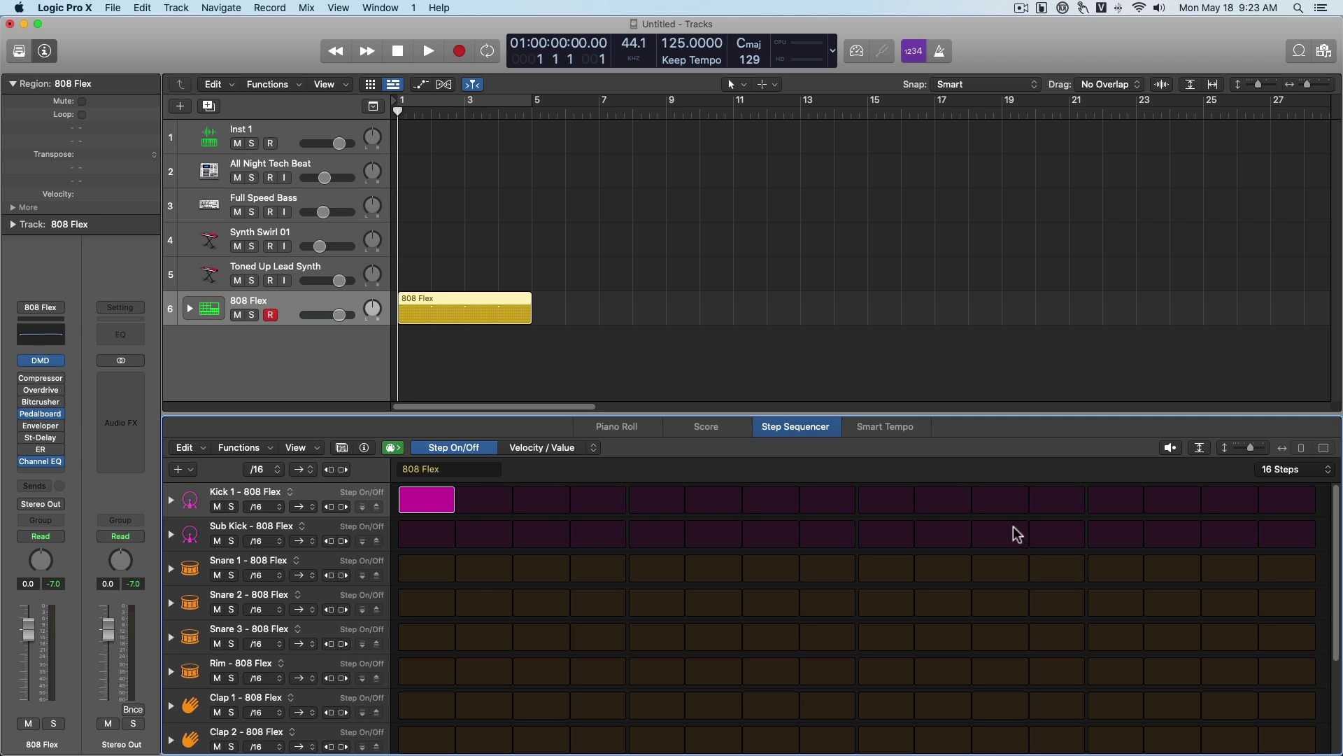
left_click(1277, 466)
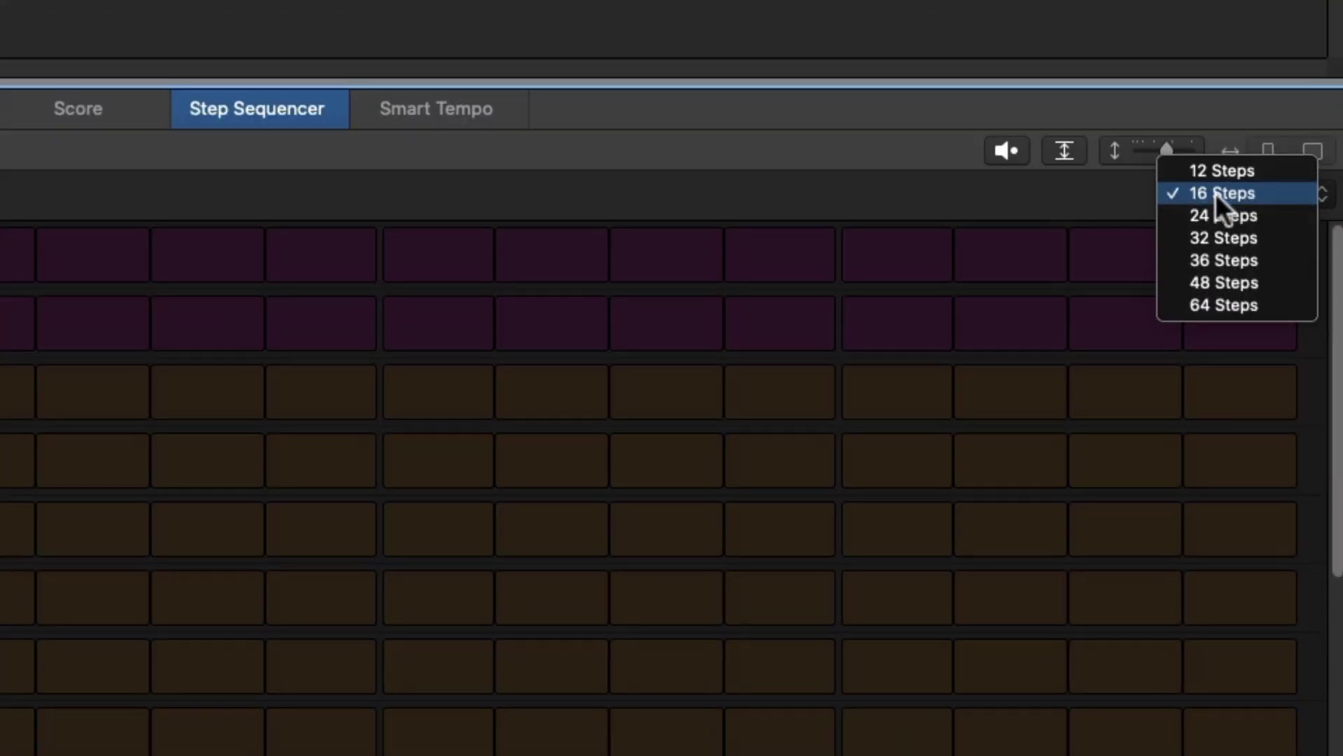
left_click(1214, 236)
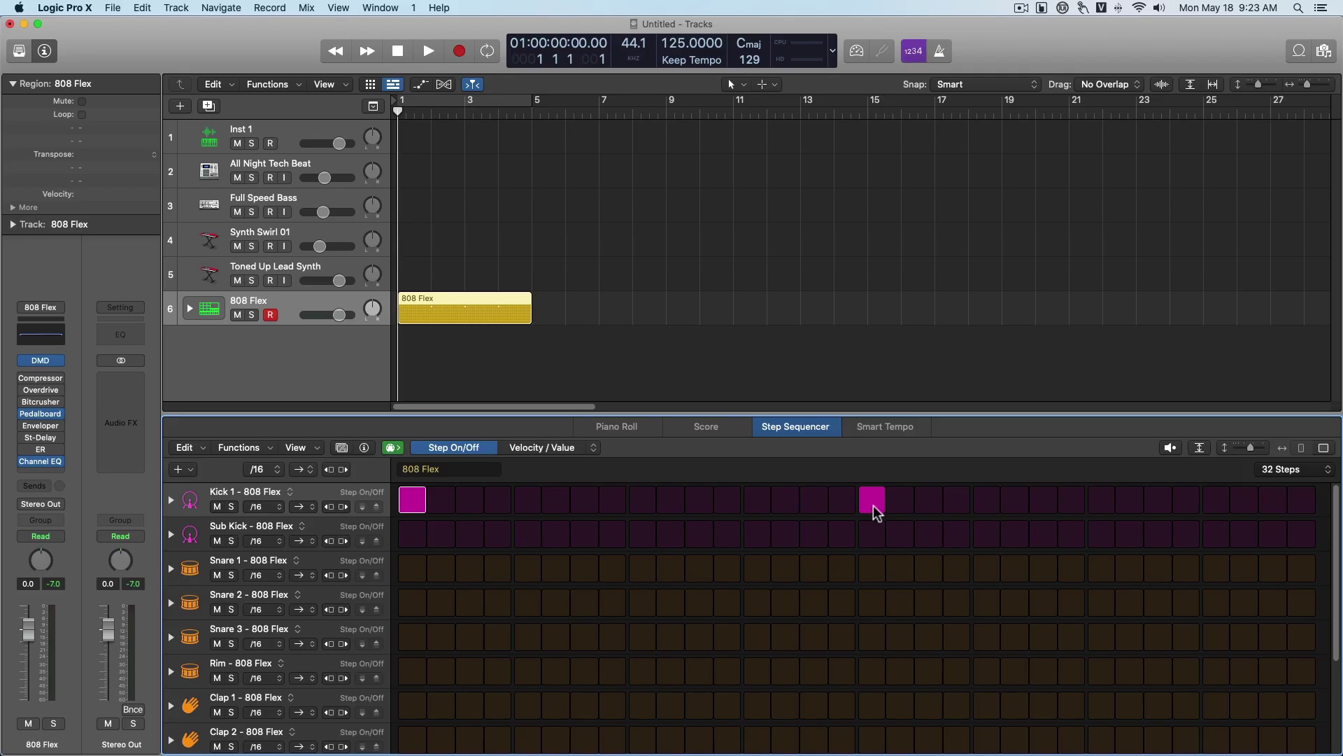
left_click(874, 509)
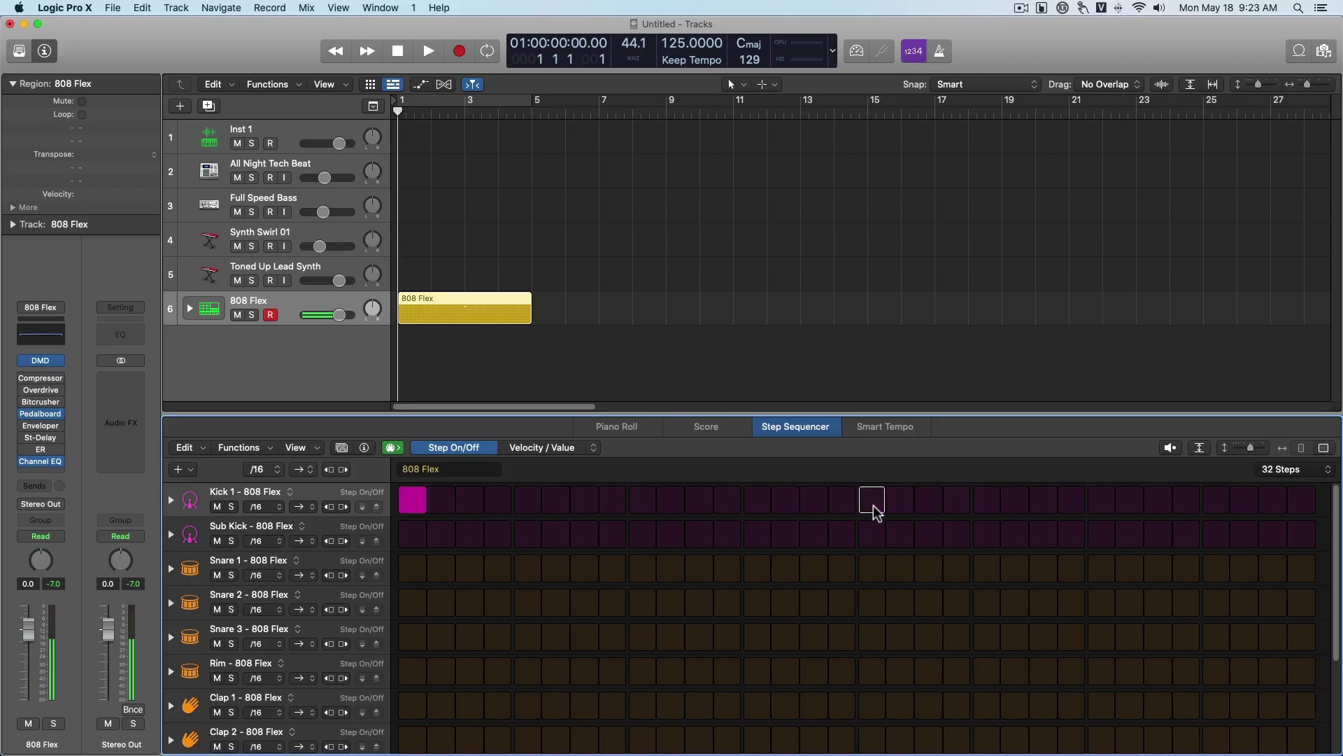
left_click(411, 504)
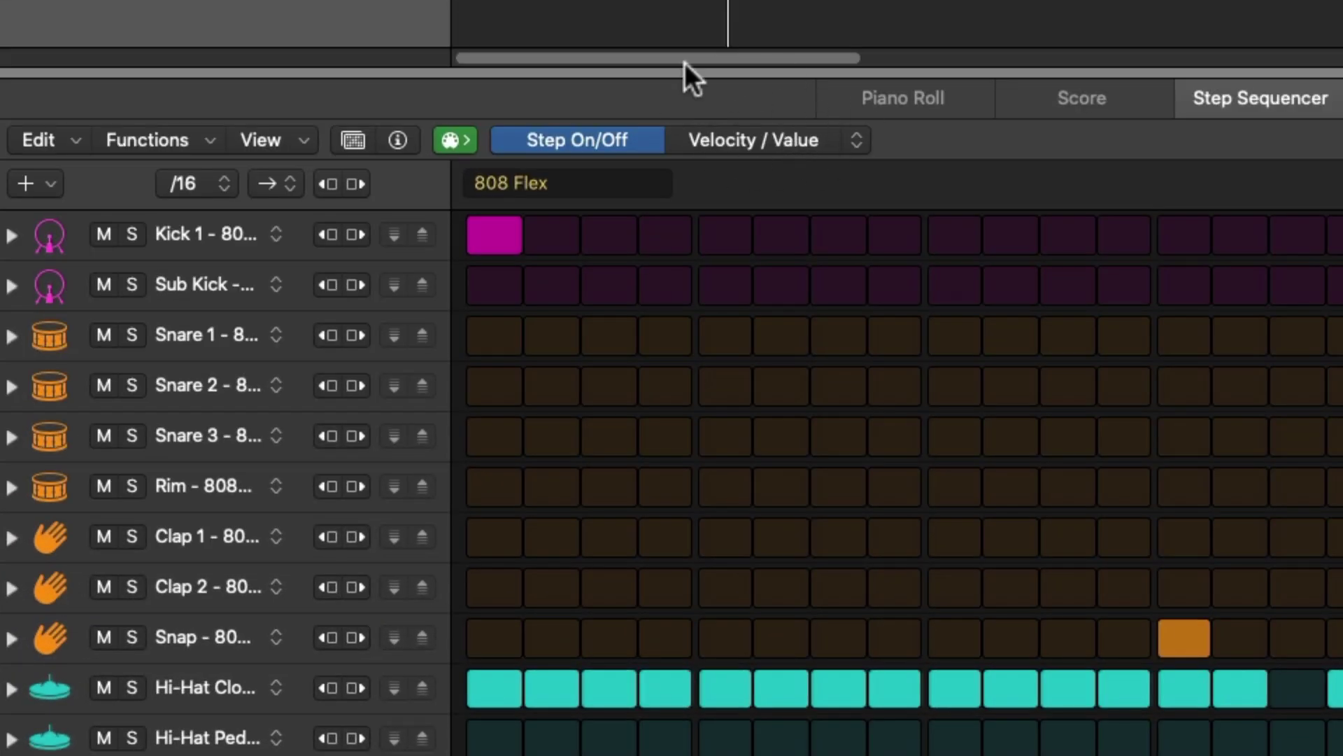
- Switch the step editor to Velocity/Value, review its edit modes, and bring up Kick 1's row options
left_click(780, 132)
left_click(855, 140)
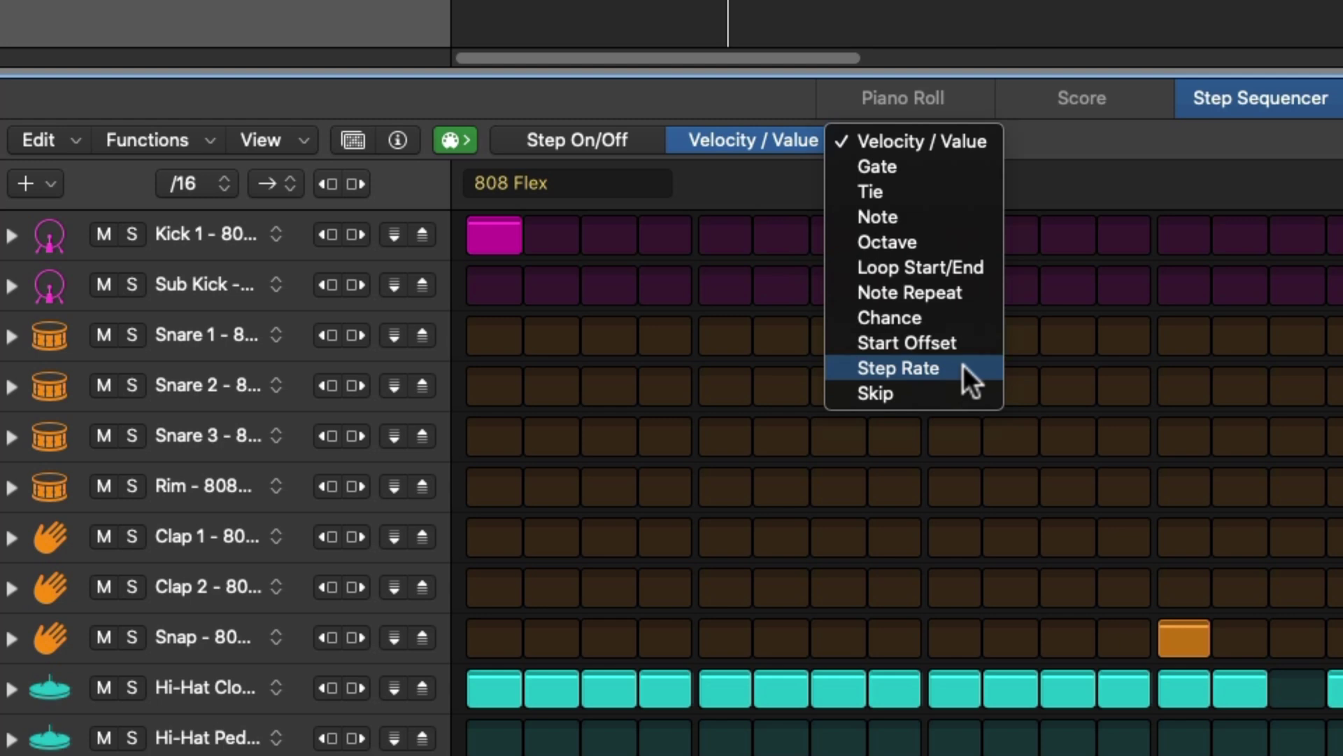
key("Escape")
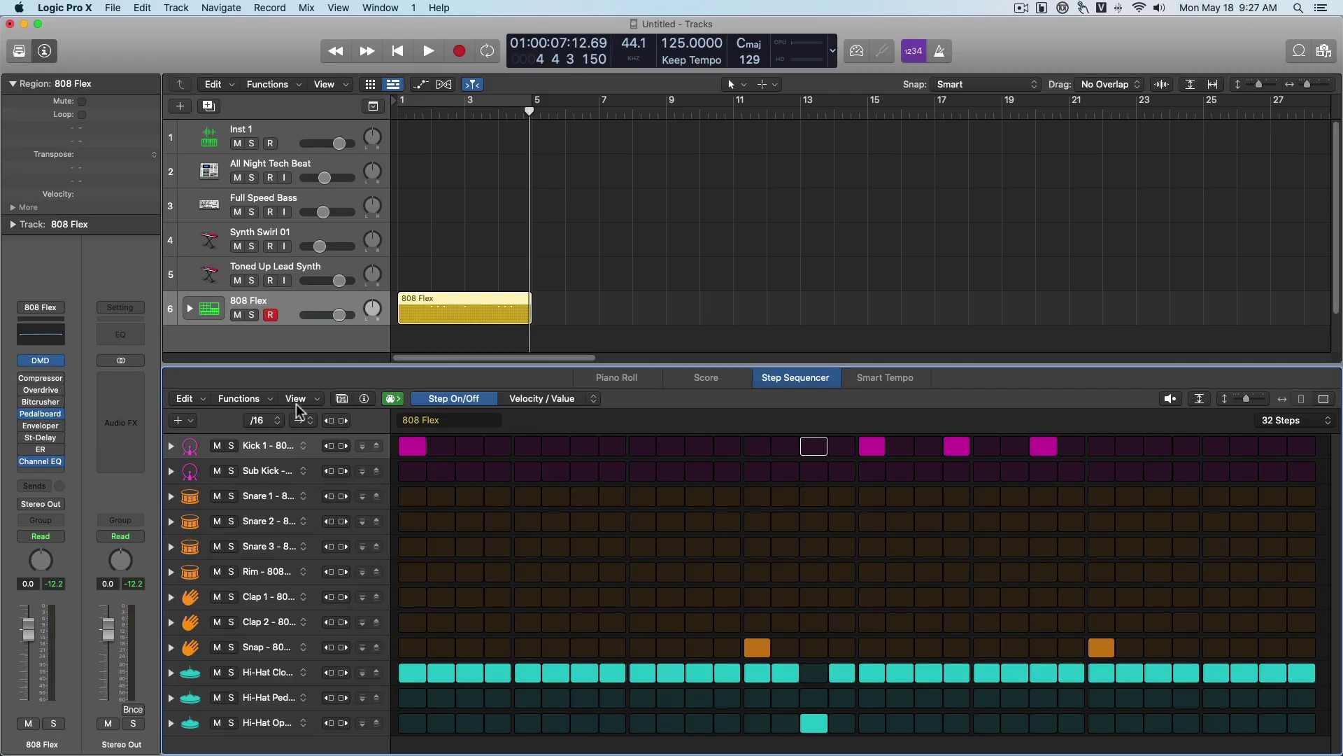
left_click(302, 448)
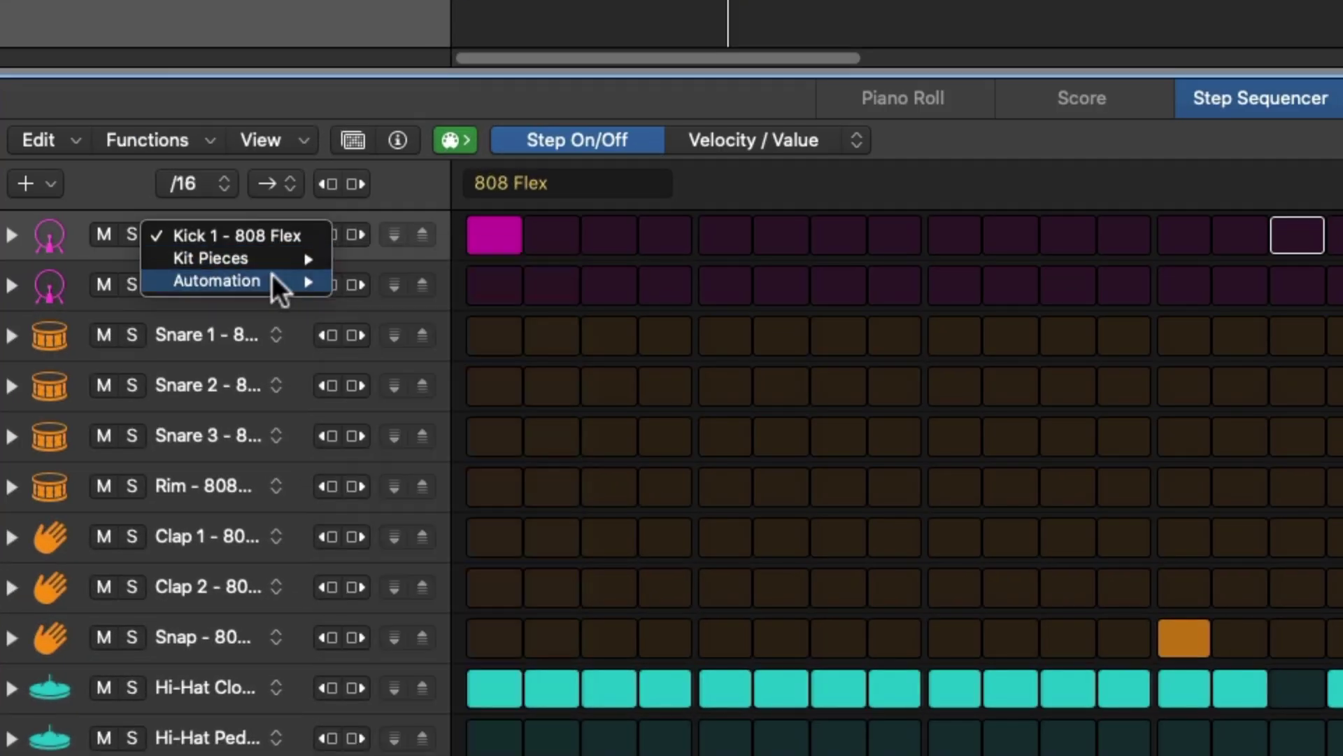
- Browse the Kick 1 row menu's kit piece and Automation parameter choices
mouse_move(301, 470)
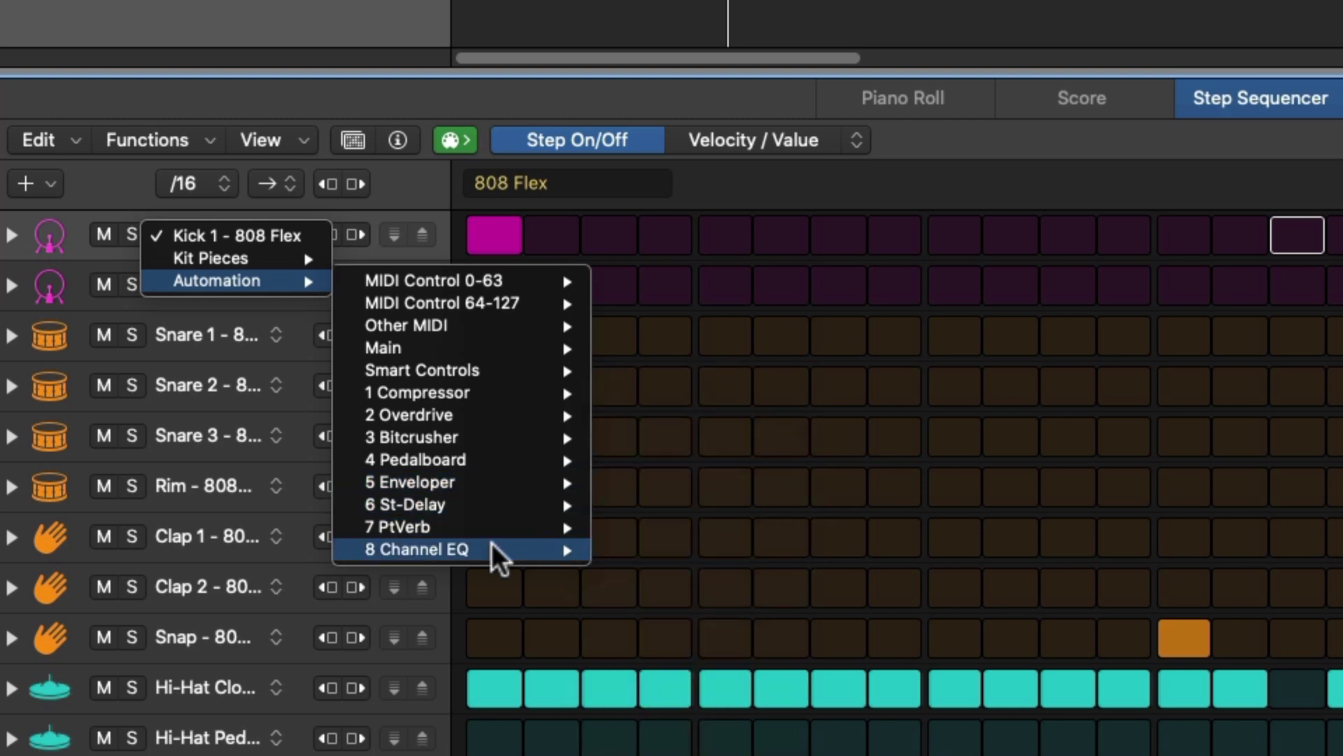
mouse_move(491, 547)
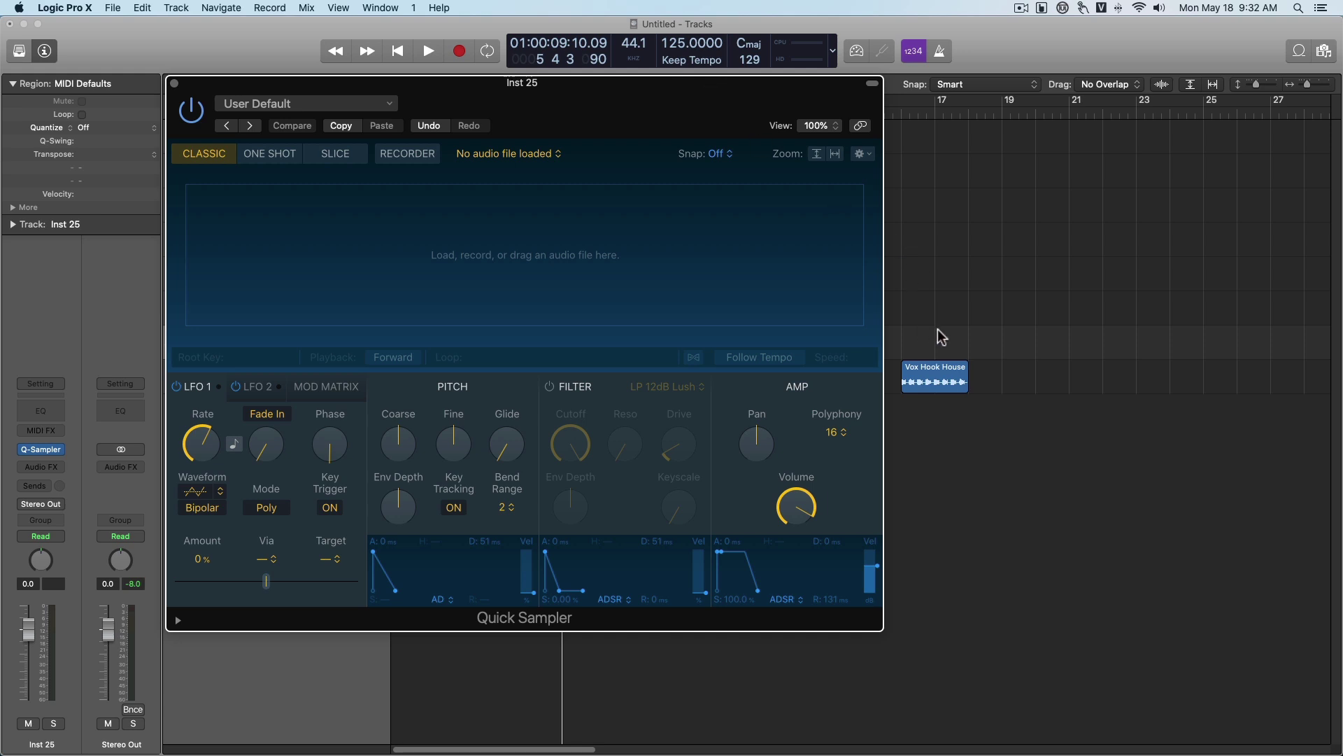
- Load the Vox Hook House beat into Quick Sampler and switch to Slice mode
left_click(934, 370)
left_click(935, 369)
left_click_drag(934, 384, 601, 266)
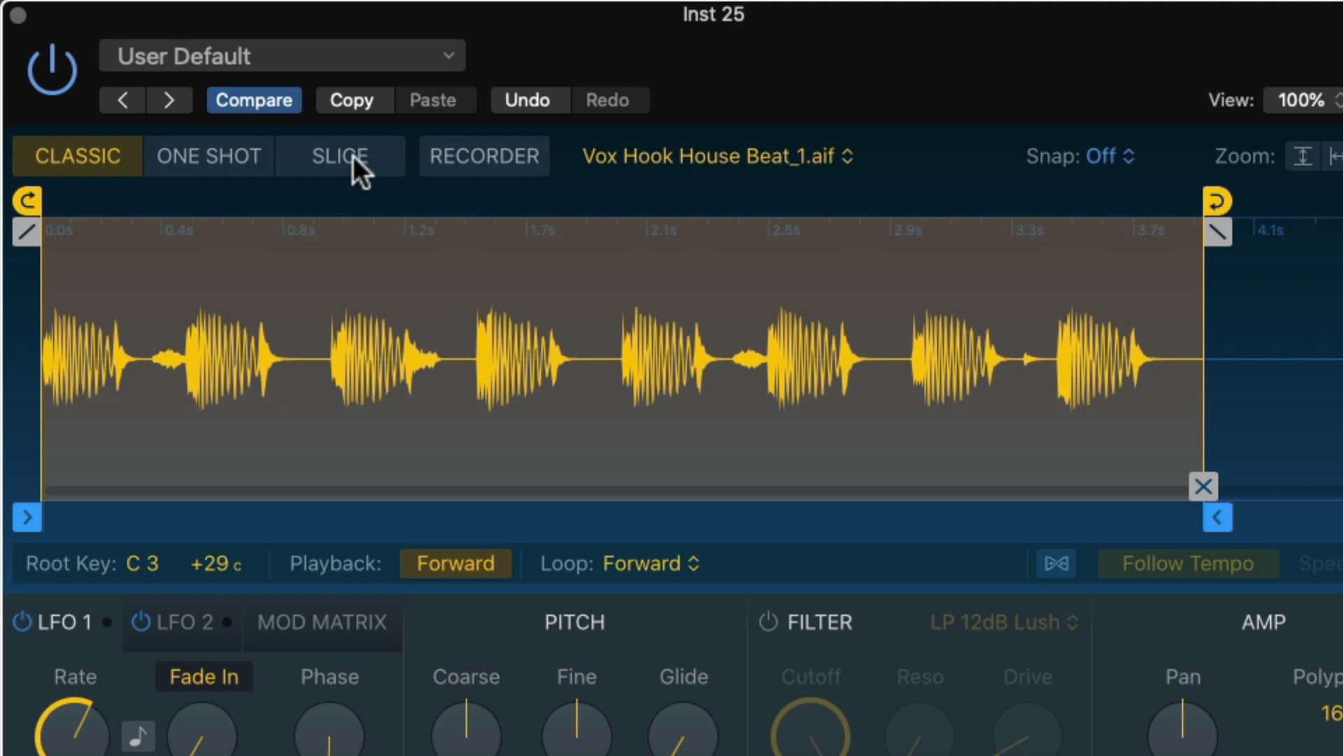
left_click(337, 154)
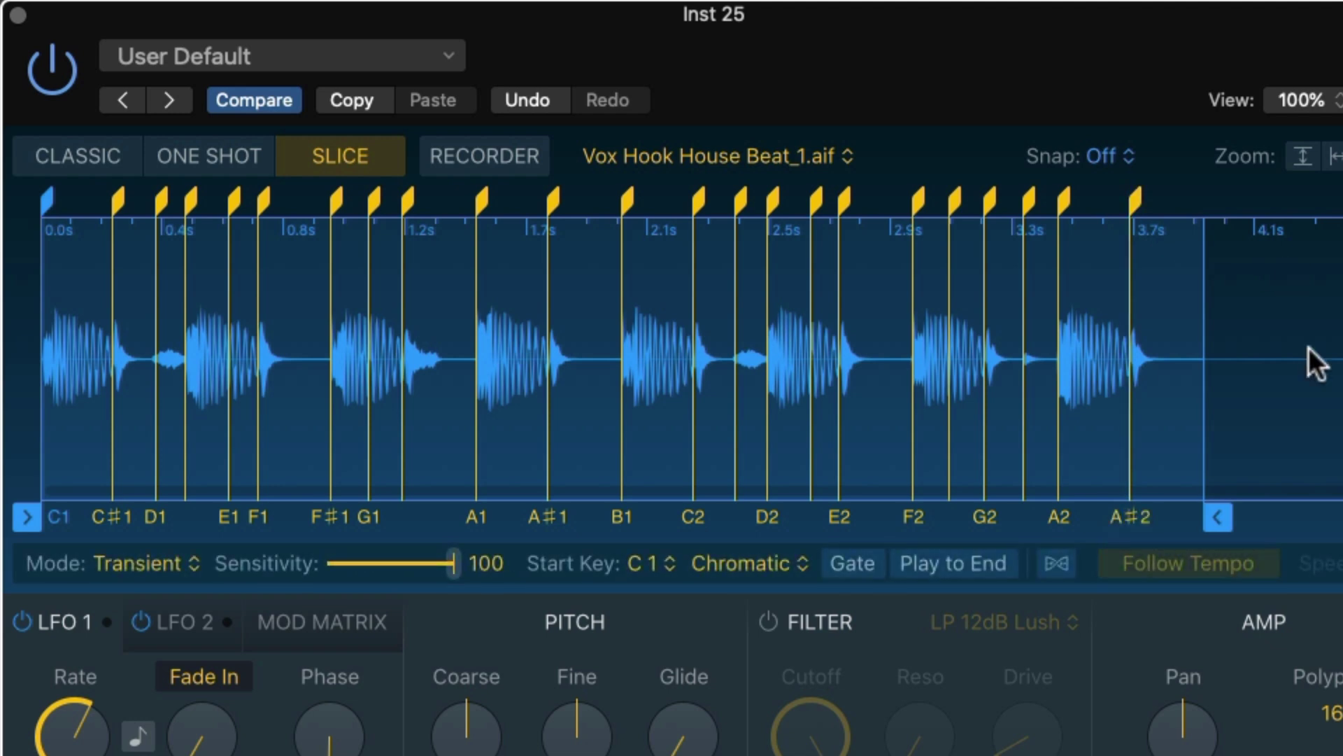
- Try extra slice points at B1 and C2, undo them, and open the sample action menu
key("super+z")
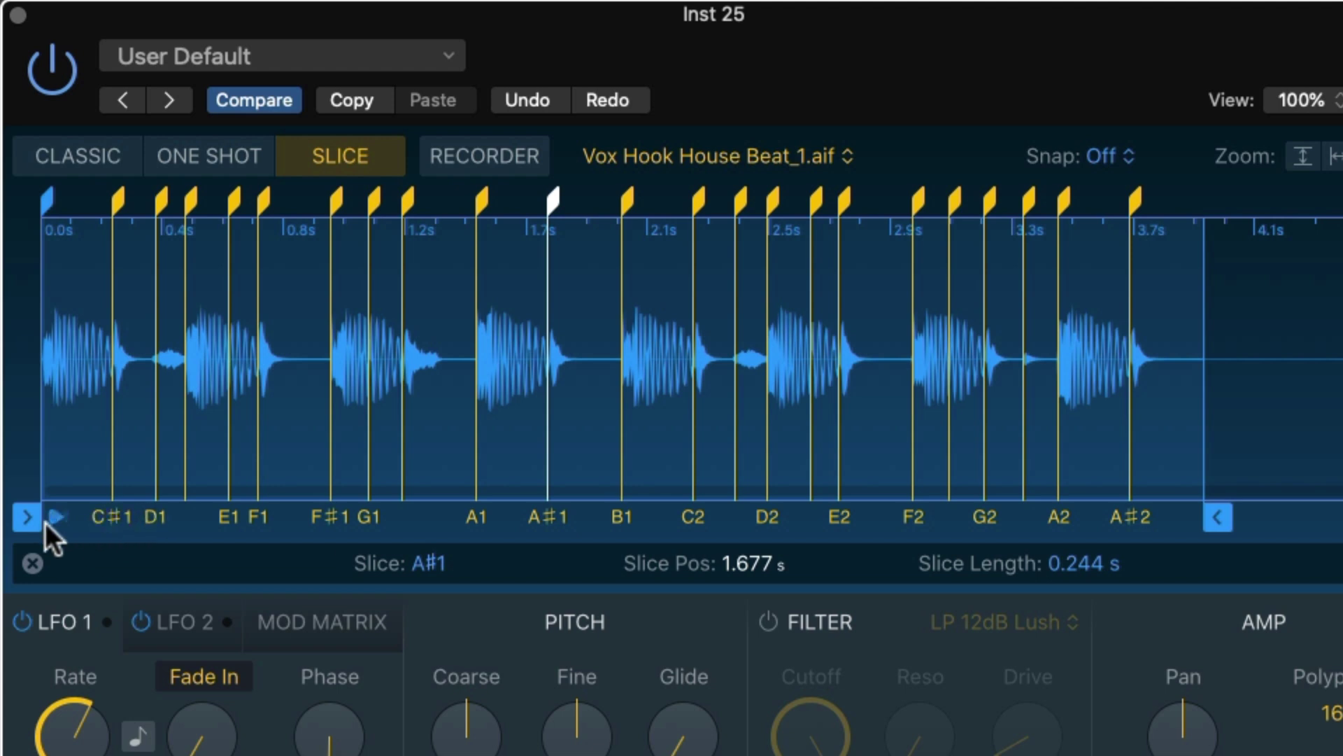
left_click(50, 519)
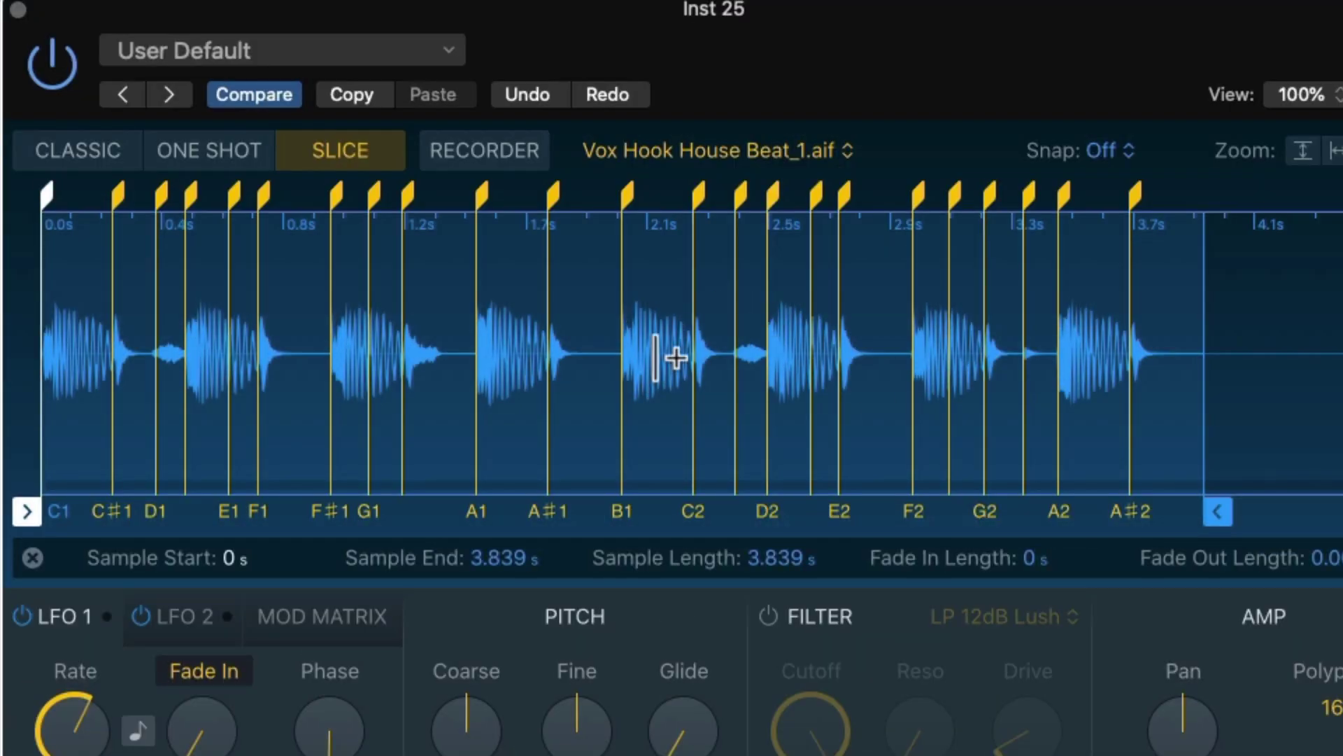
left_click(656, 357)
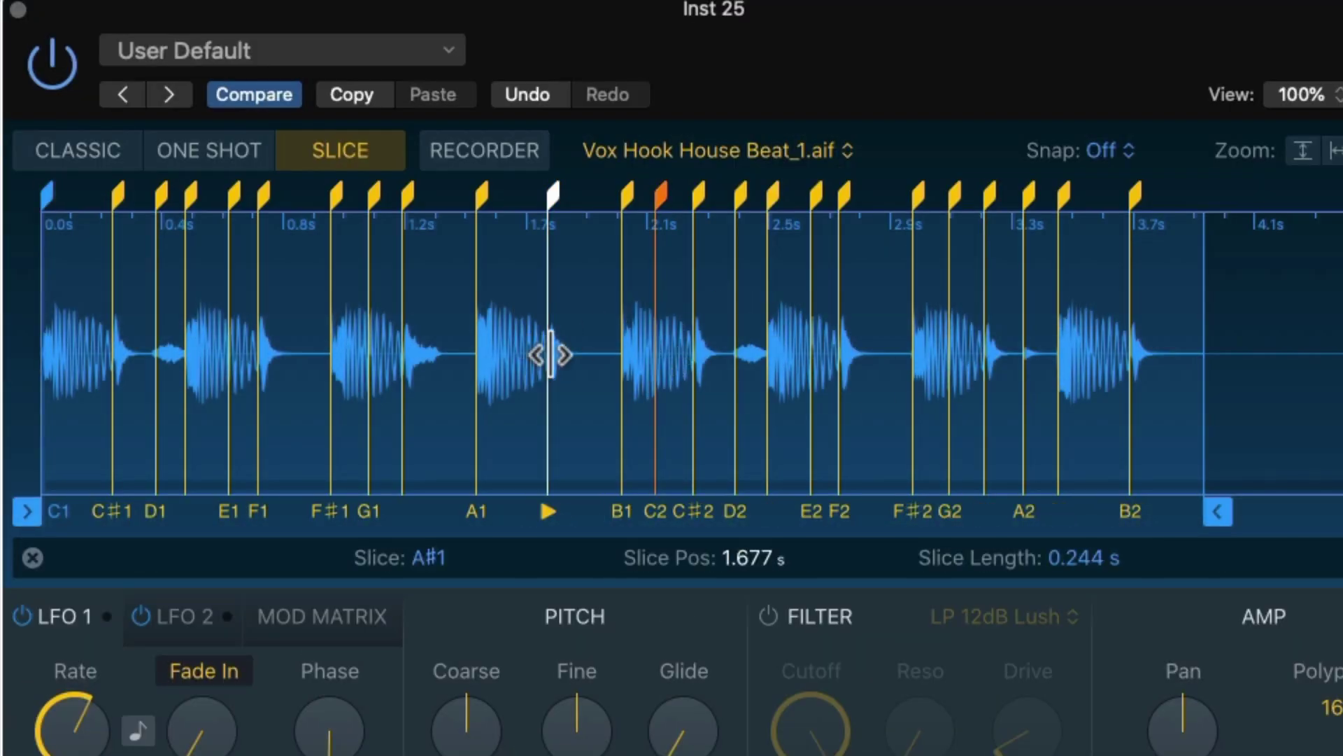
left_click(571, 353)
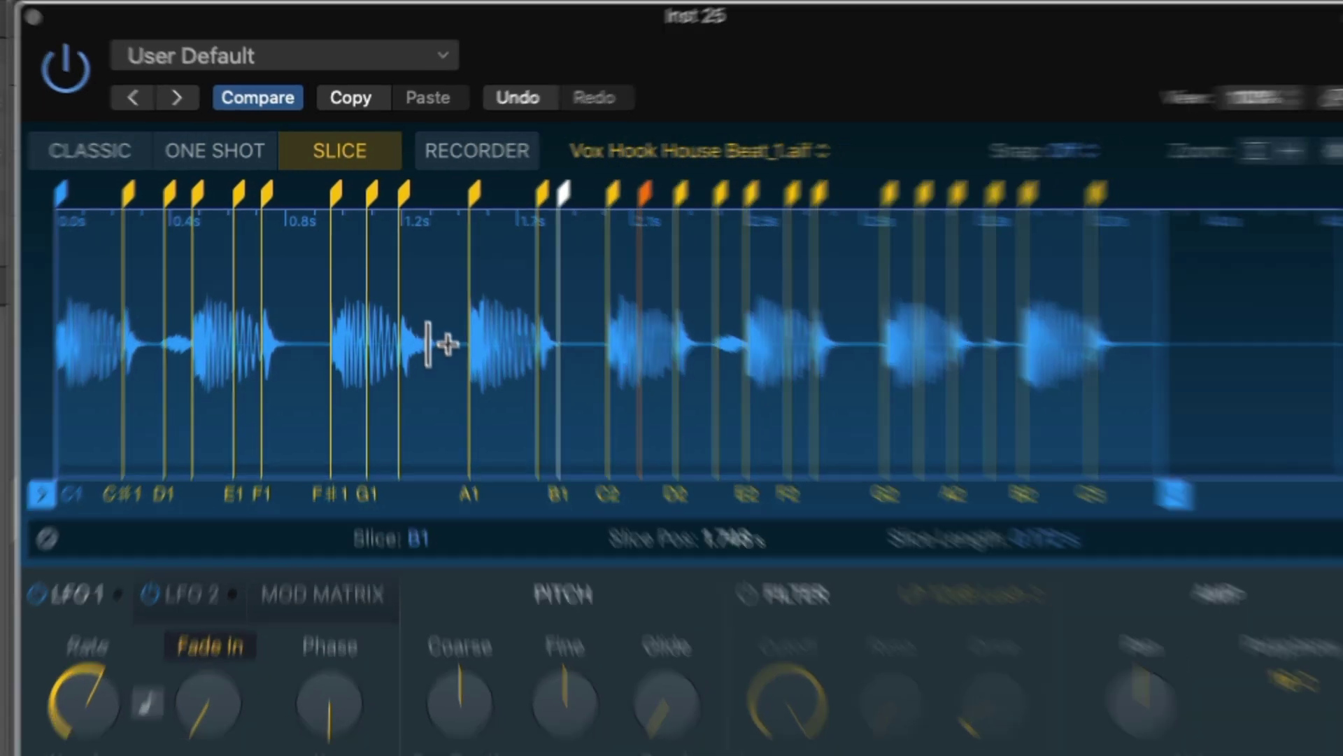
left_click(528, 95)
left_click(527, 94)
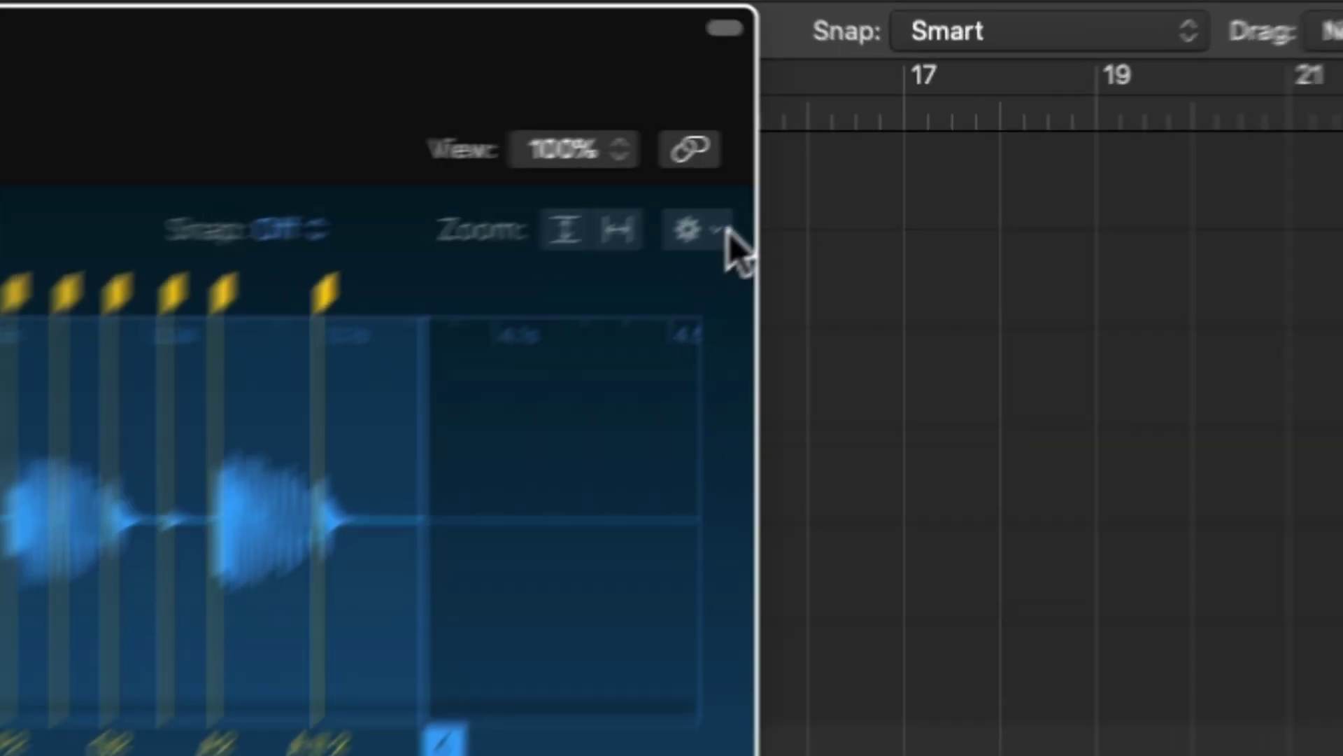
left_click(708, 231)
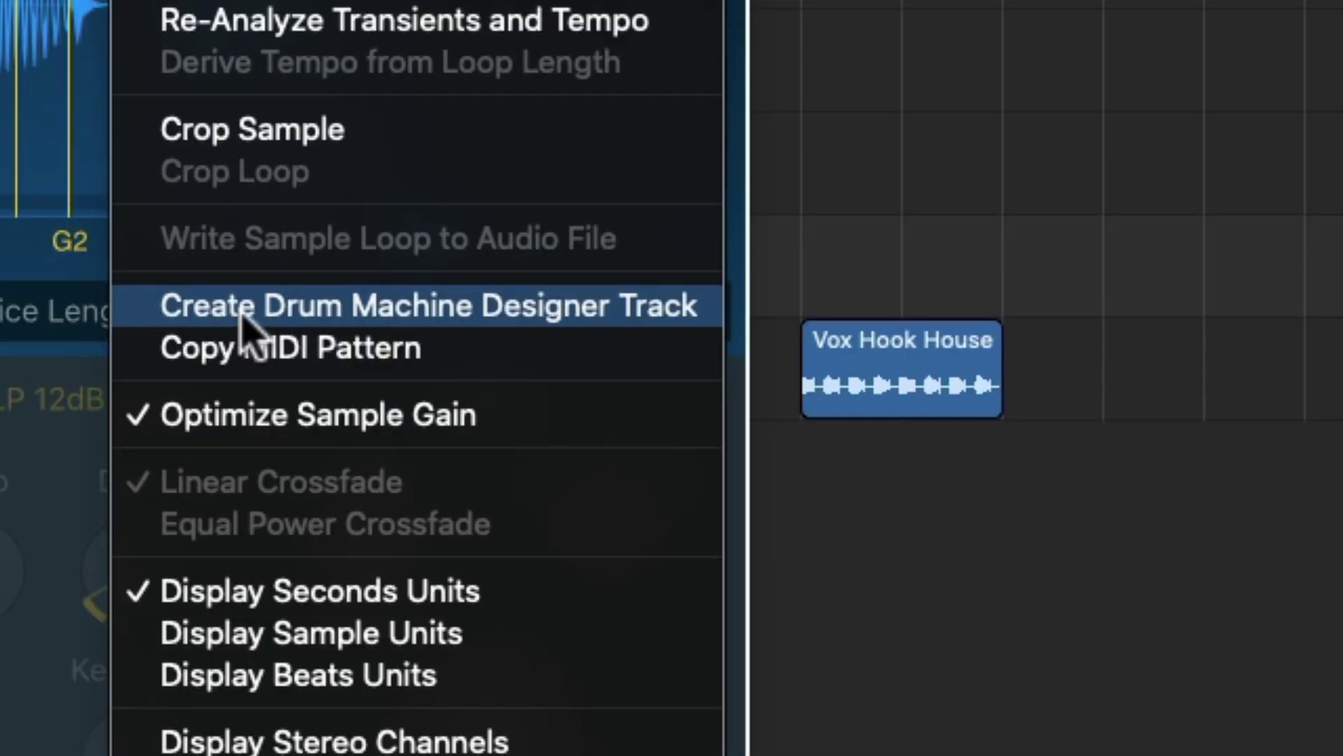
- Create a Drum Machine Designer track from the slices and inspect pads like #15
left_click(589, 312)
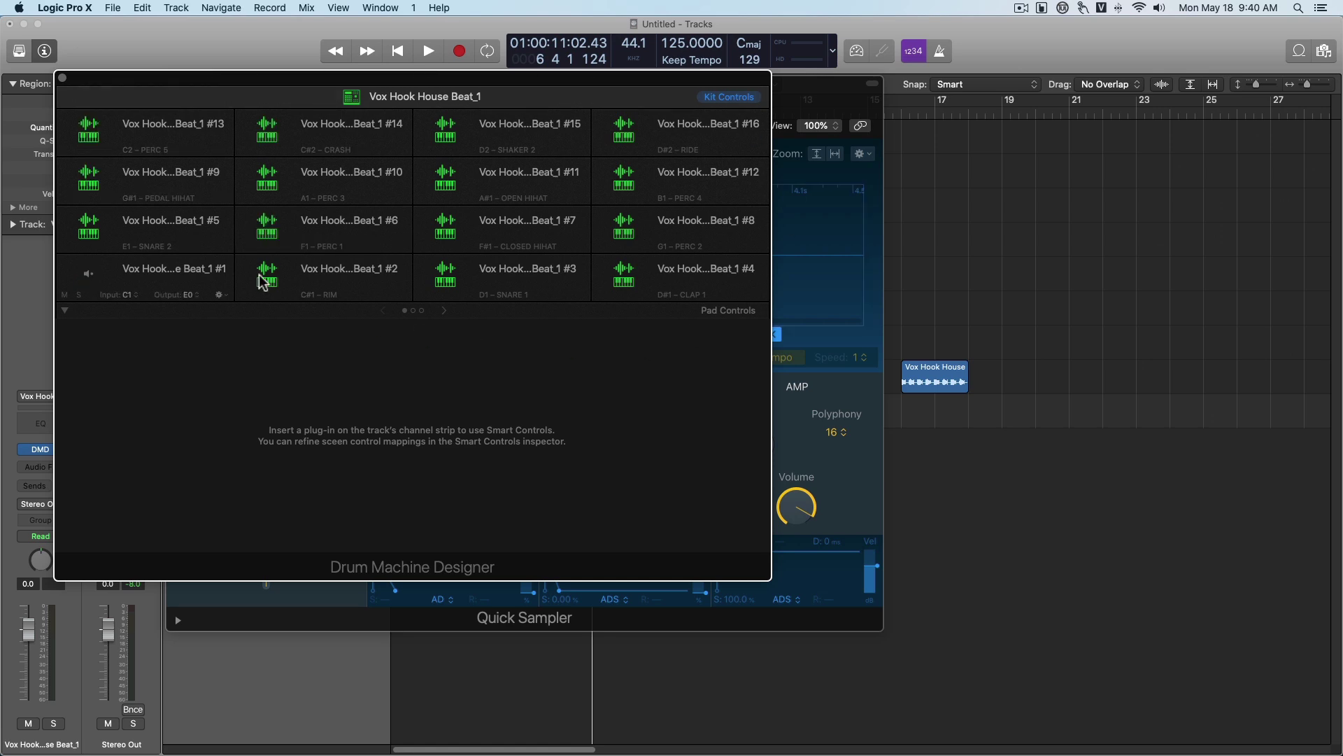
left_click(818, 84)
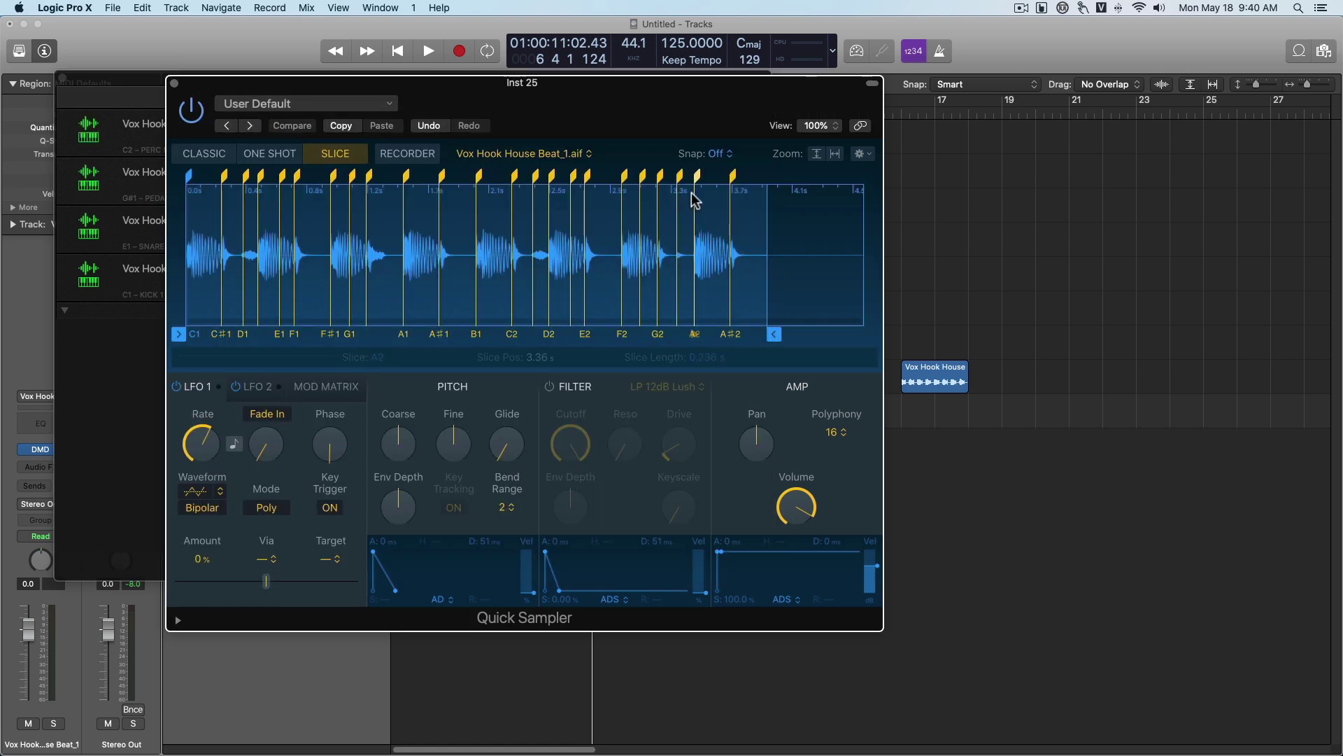
left_click(510, 219)
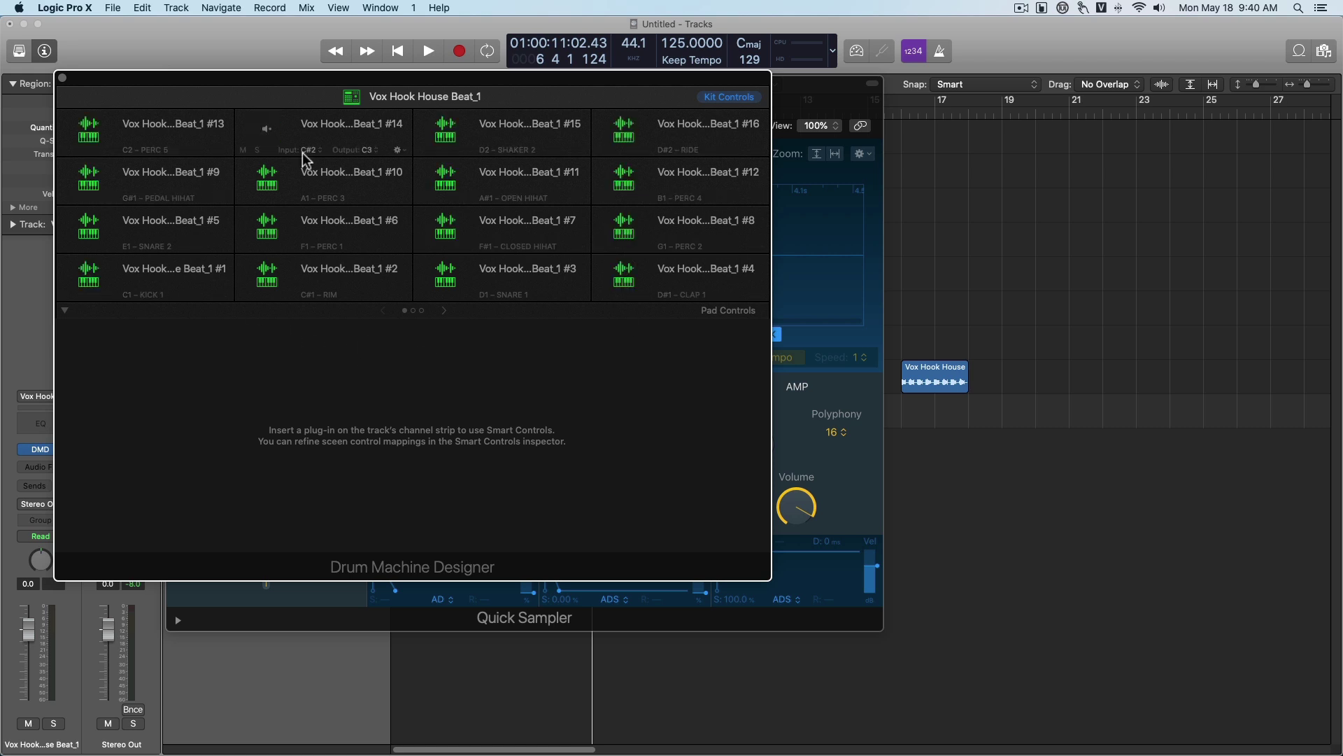
left_click(515, 126)
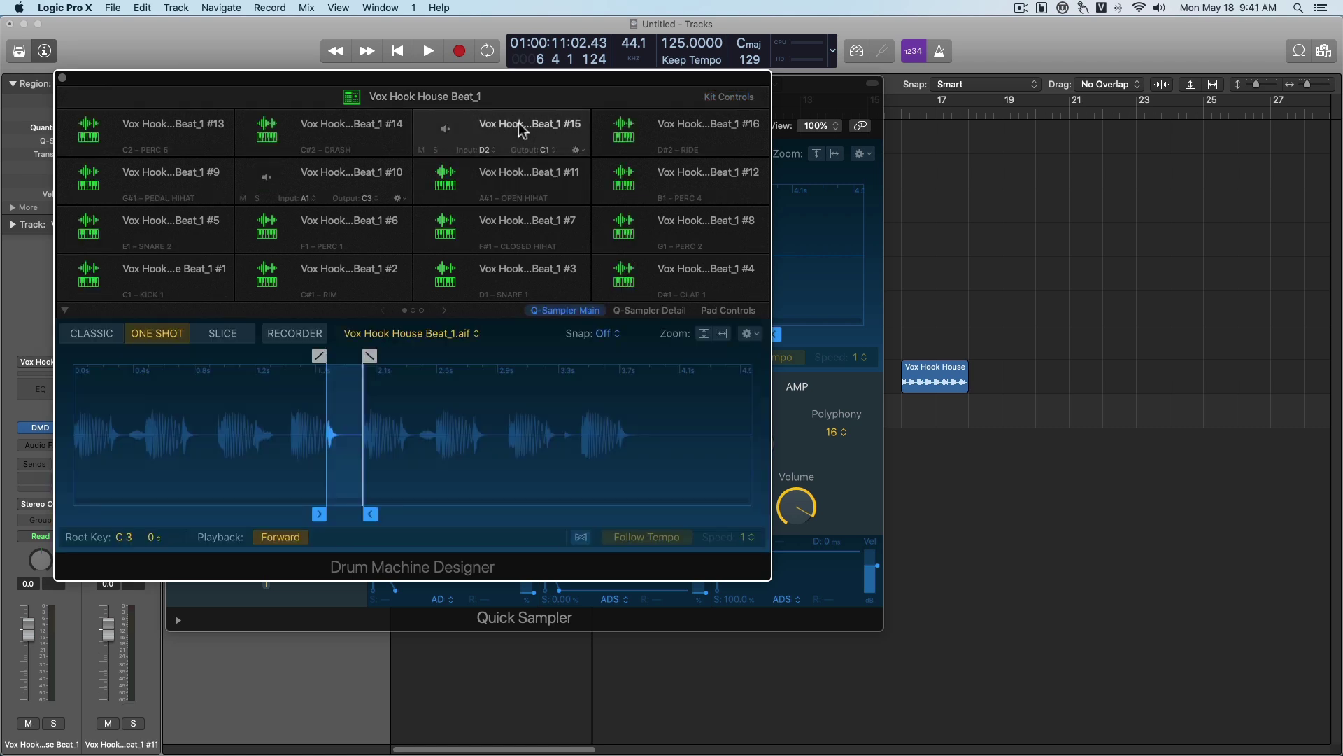
left_click(684, 126)
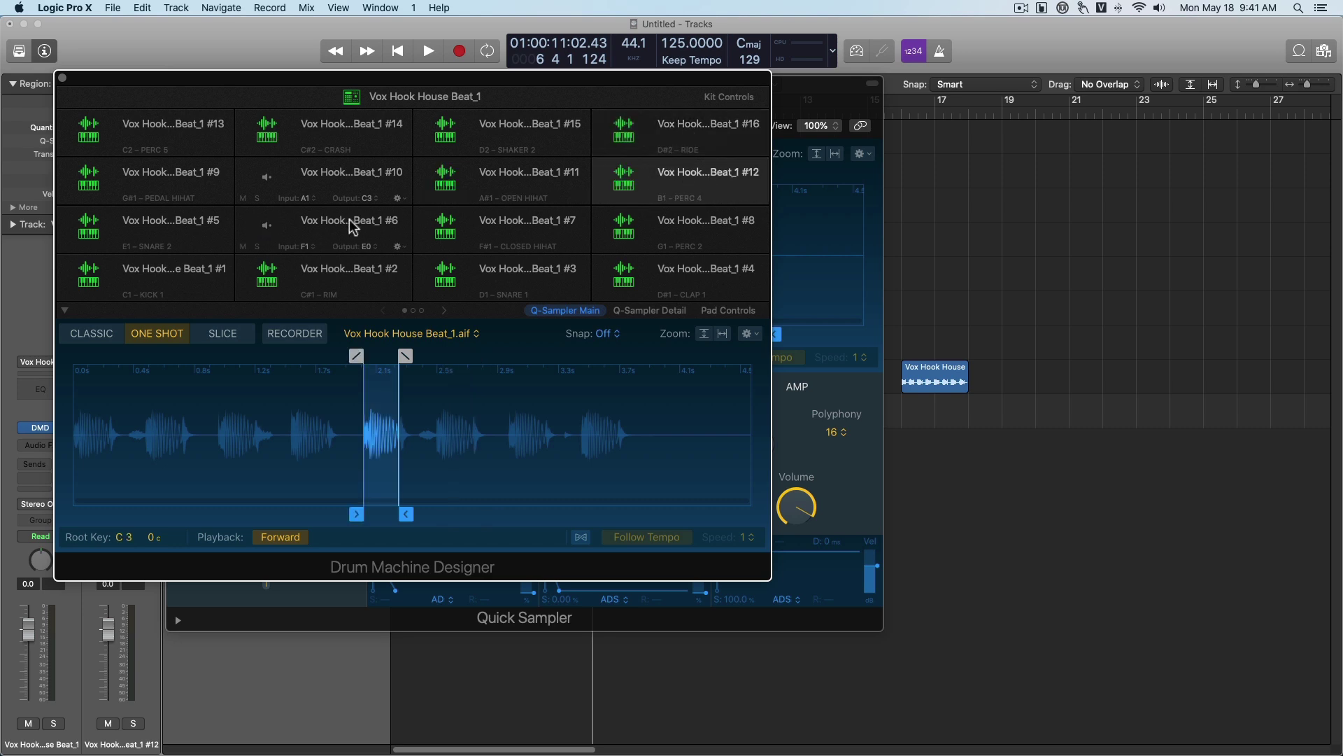
- Select pad #13 and place the original Quick Sampler, sliced C1 to A#2, beside the Drum Machine Designer
left_click(167, 140)
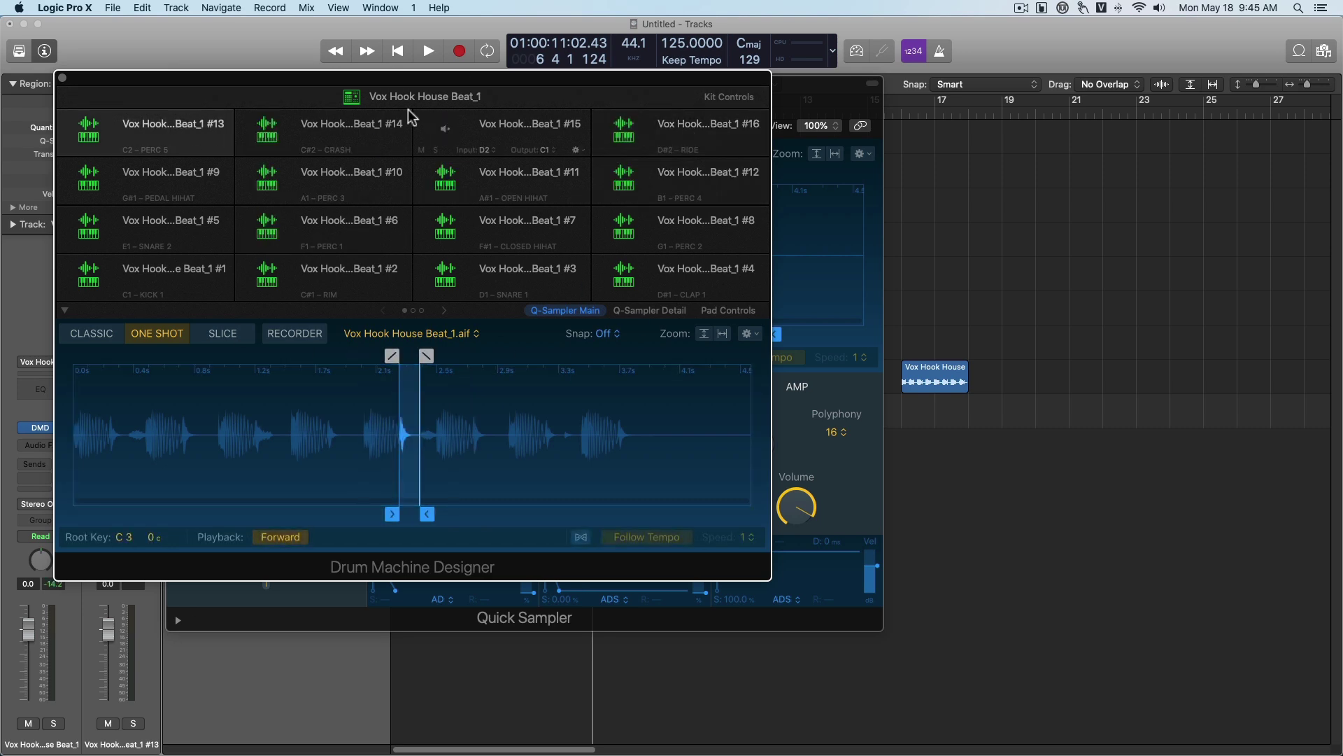
left_click_drag(790, 91, 1176, 96)
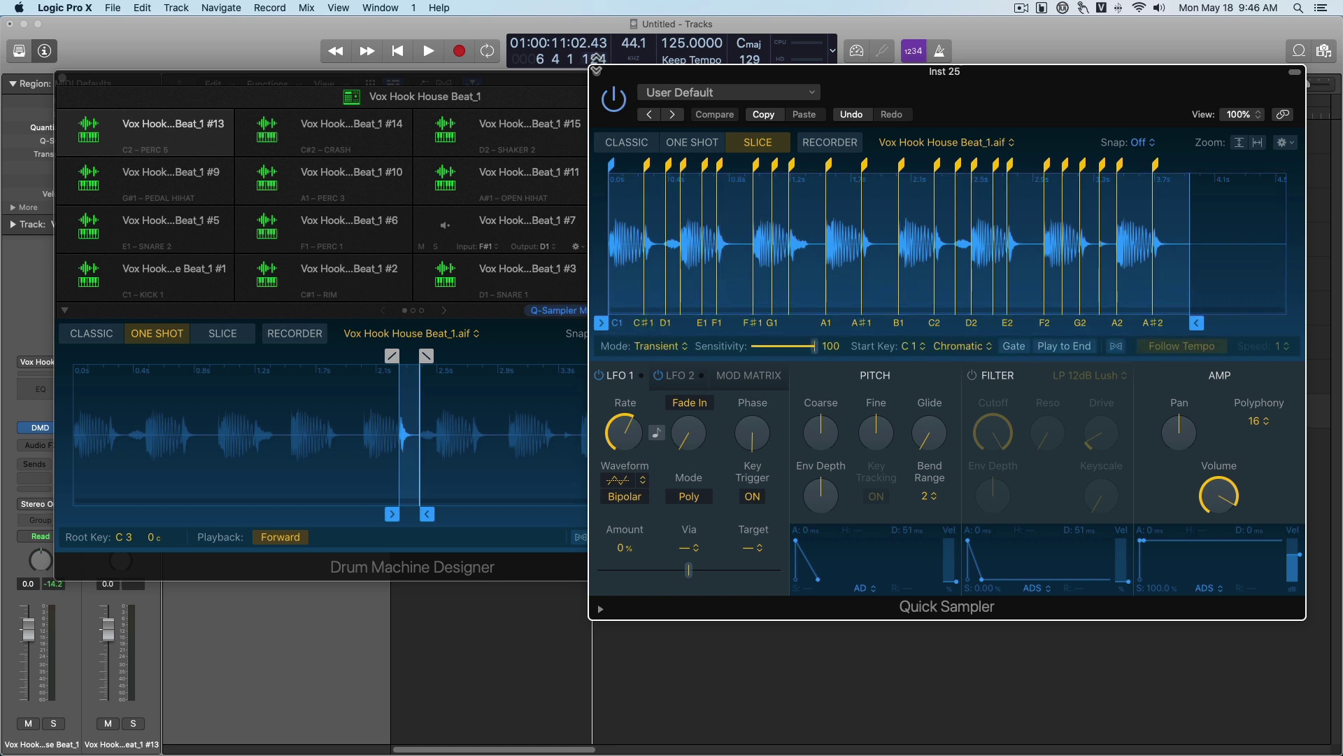
- Close the standalone Quick Sampler and view pad #1's C1 kick slice in Q-Sampler Detail
left_click(597, 72)
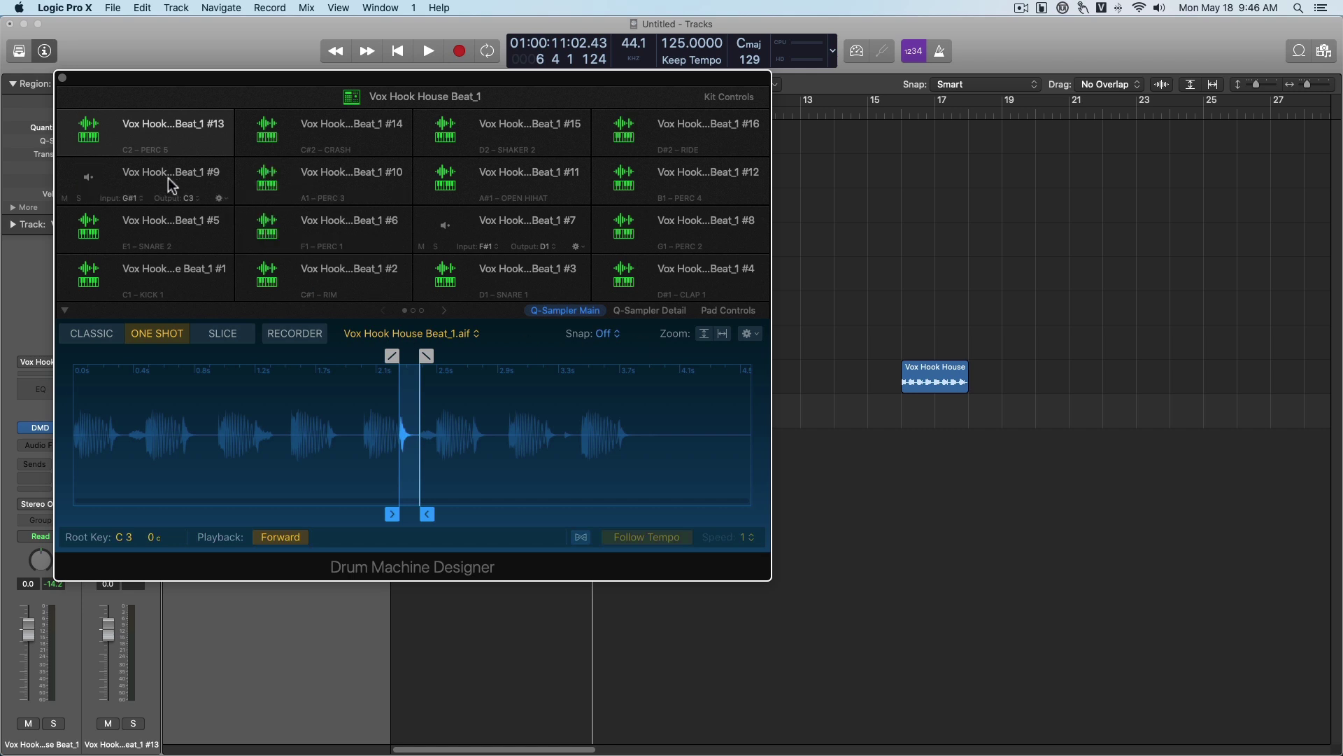
left_click(158, 280)
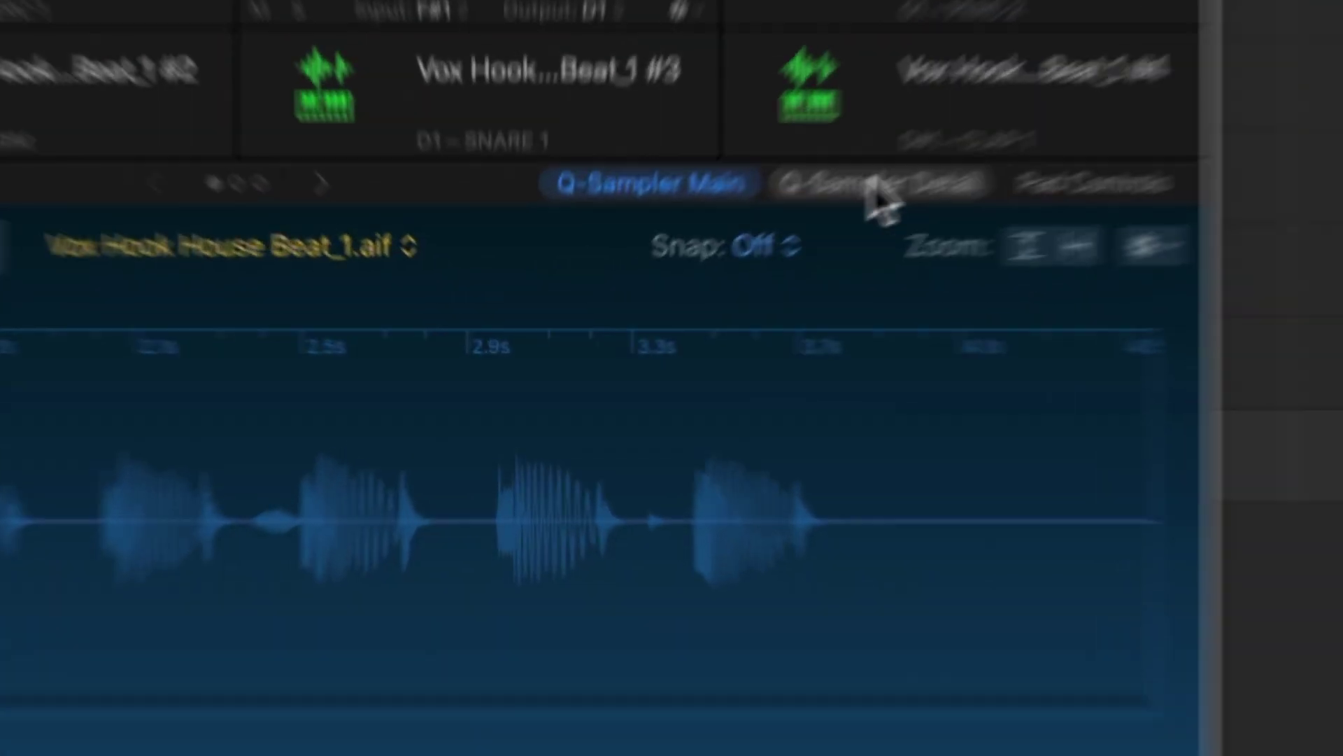
left_click(883, 183)
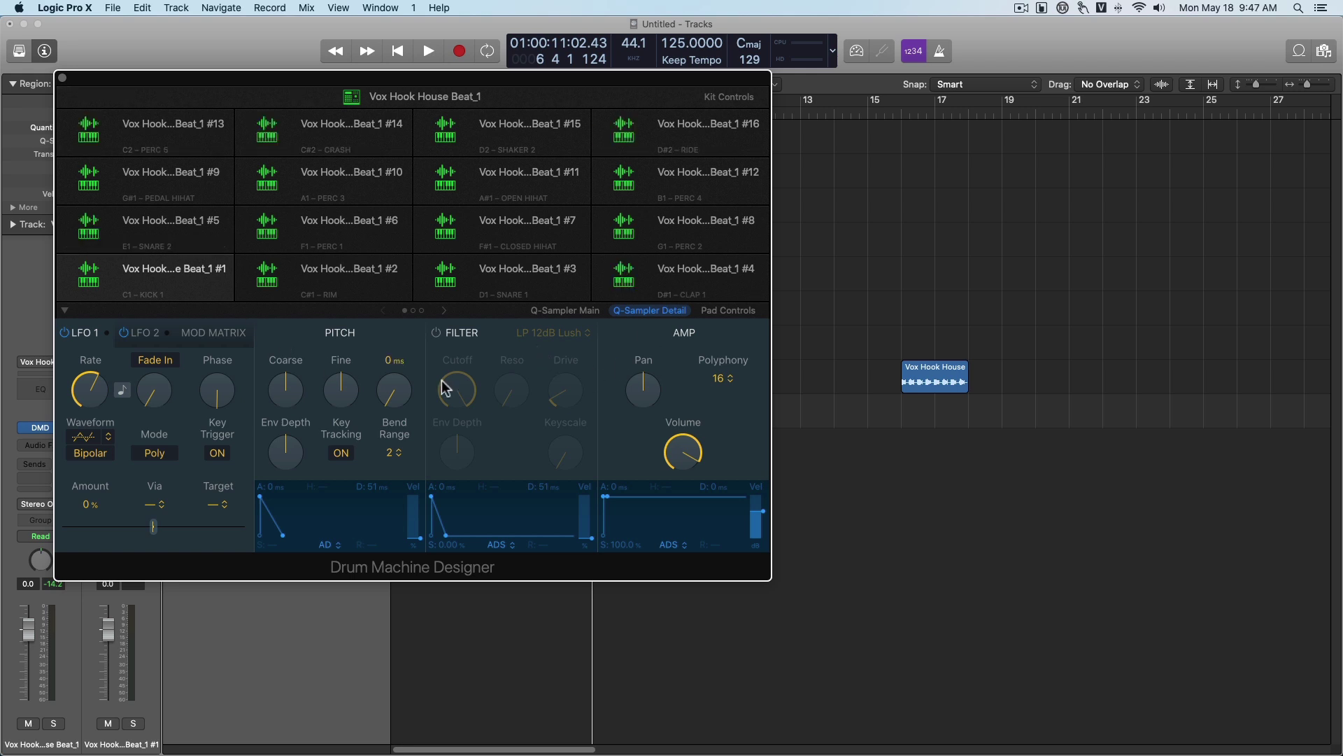
- Return pad #1 to the Main waveform view and move the Drum Machine Designer aside
mouse_move(333, 95)
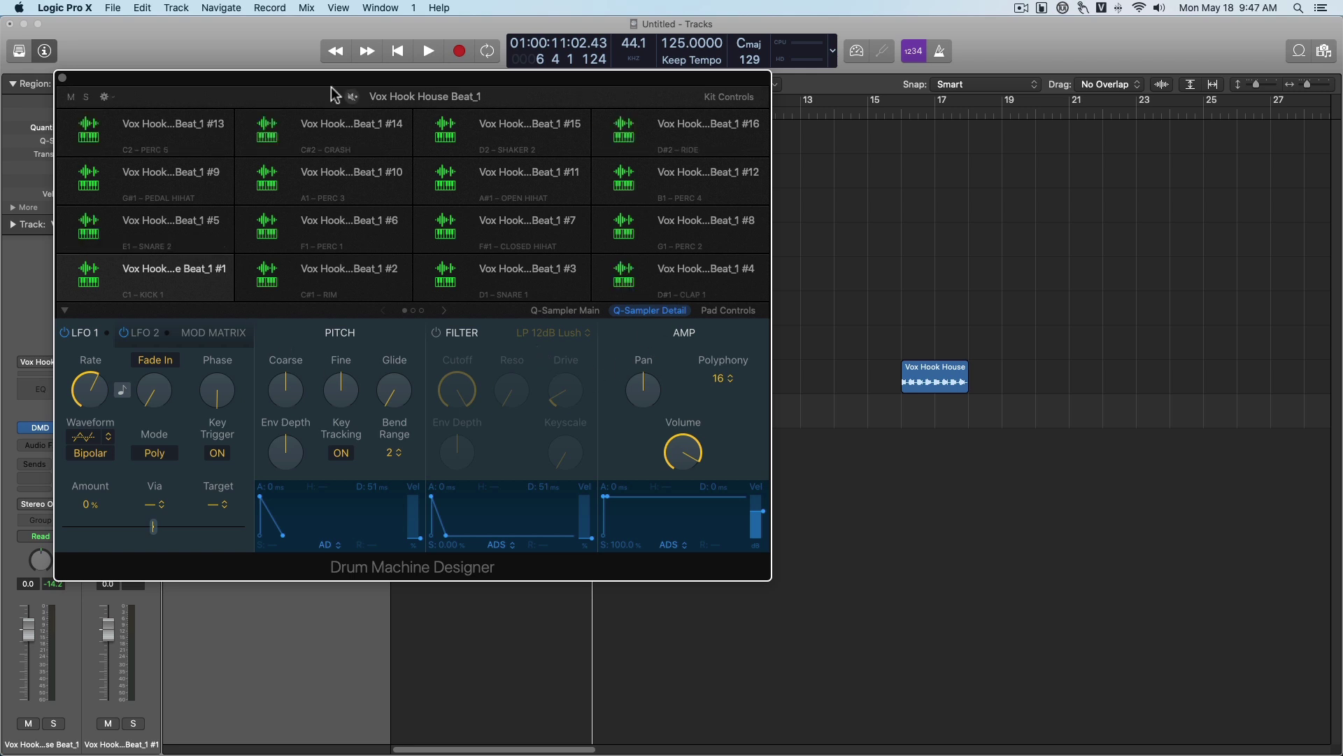
left_click(560, 311)
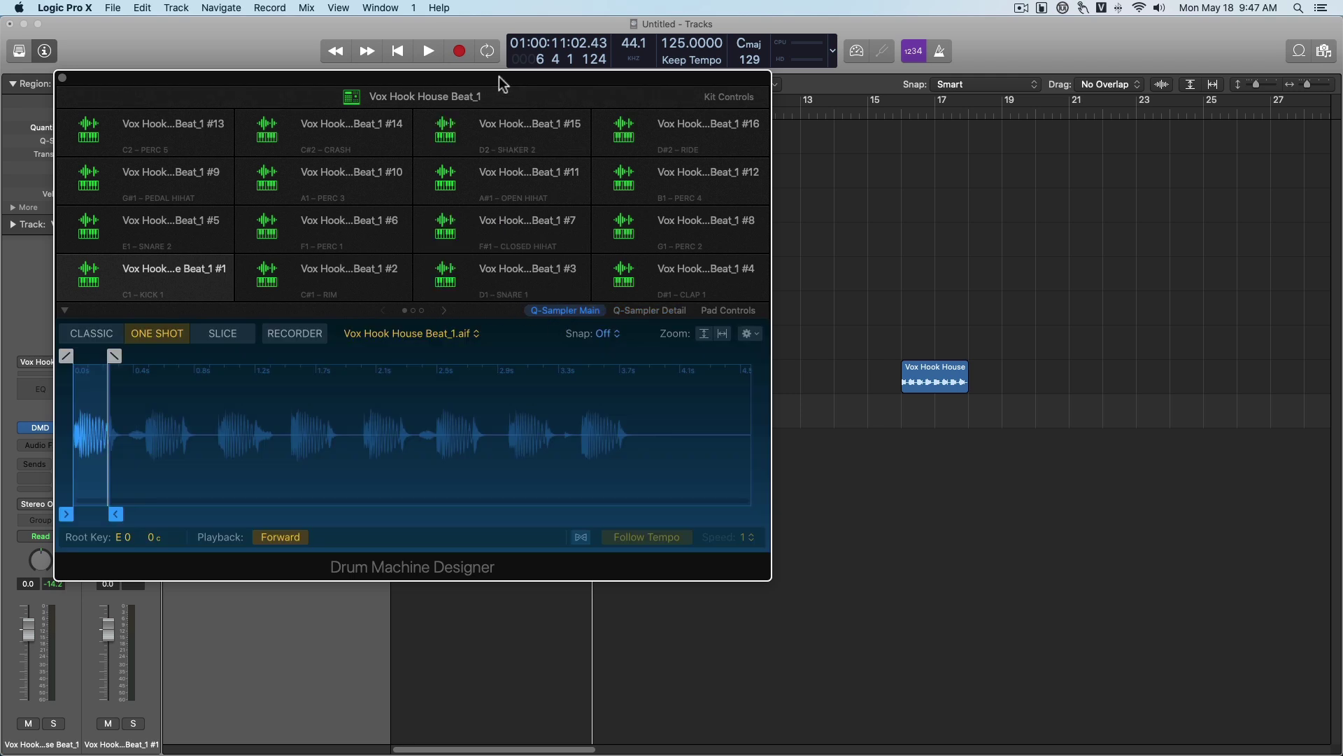
left_click_drag(501, 78, 837, 112)
mouse_move(854, 263)
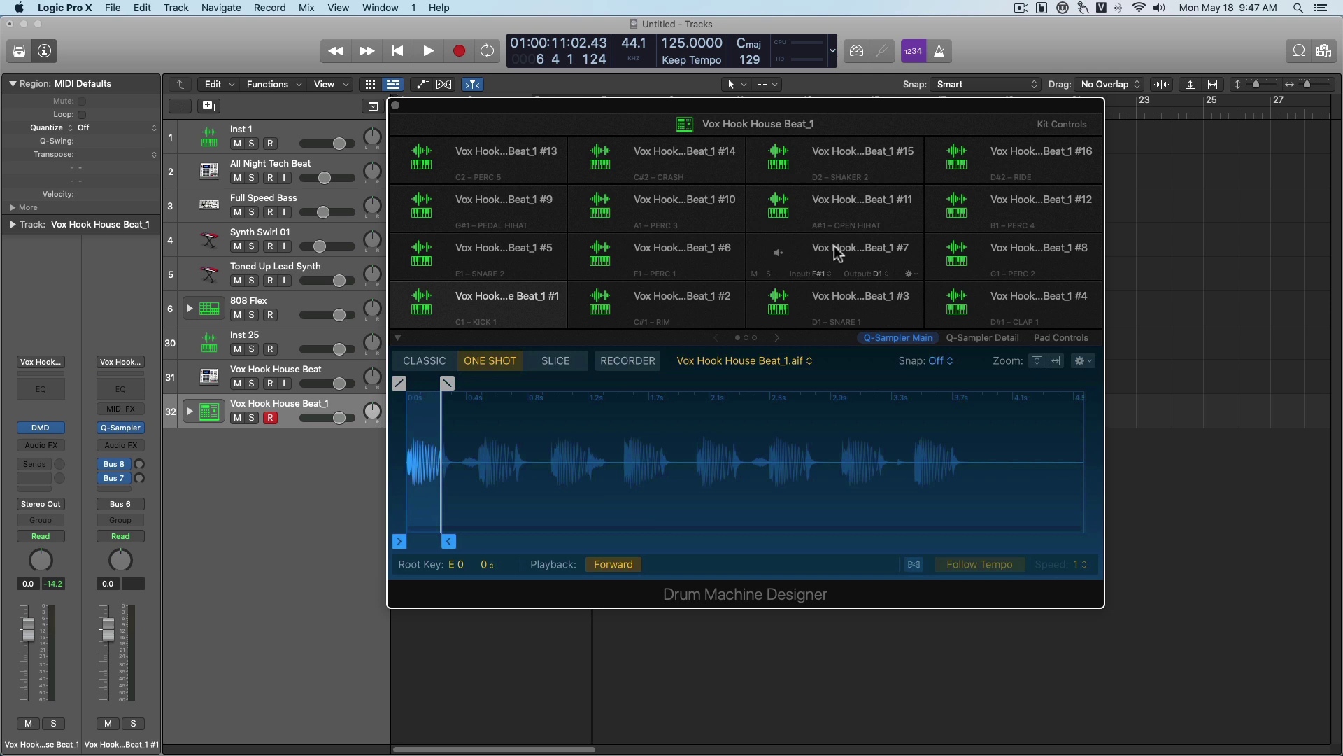
- Clear the vocal sample from pad #7
right_click(837, 254)
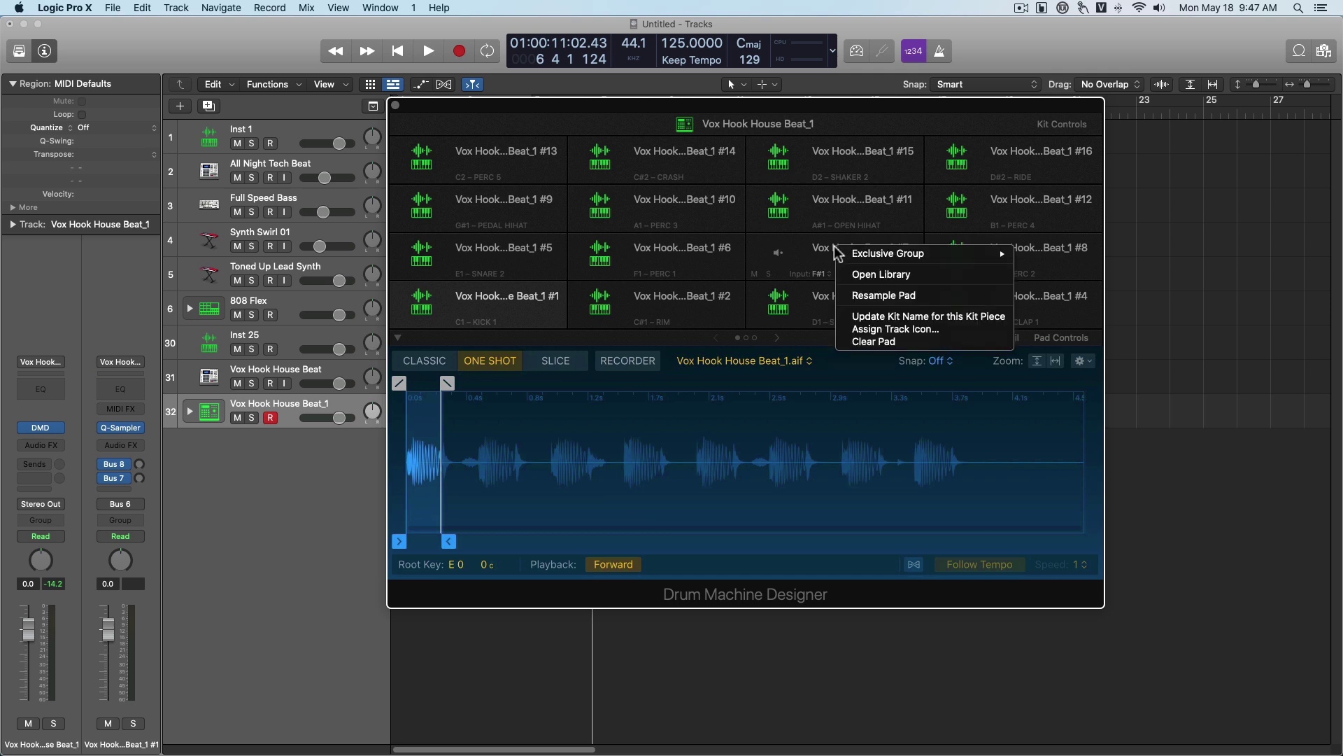
left_click(895, 342)
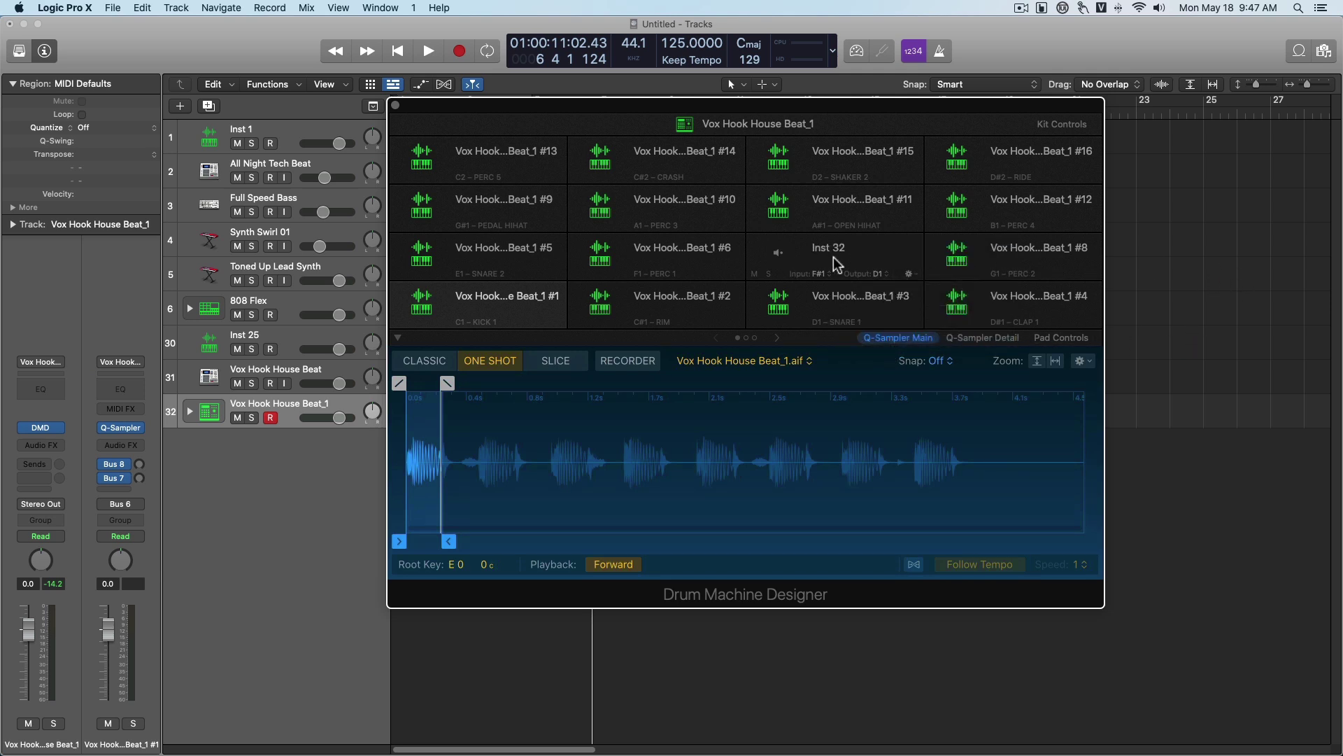
left_click(1307, 56)
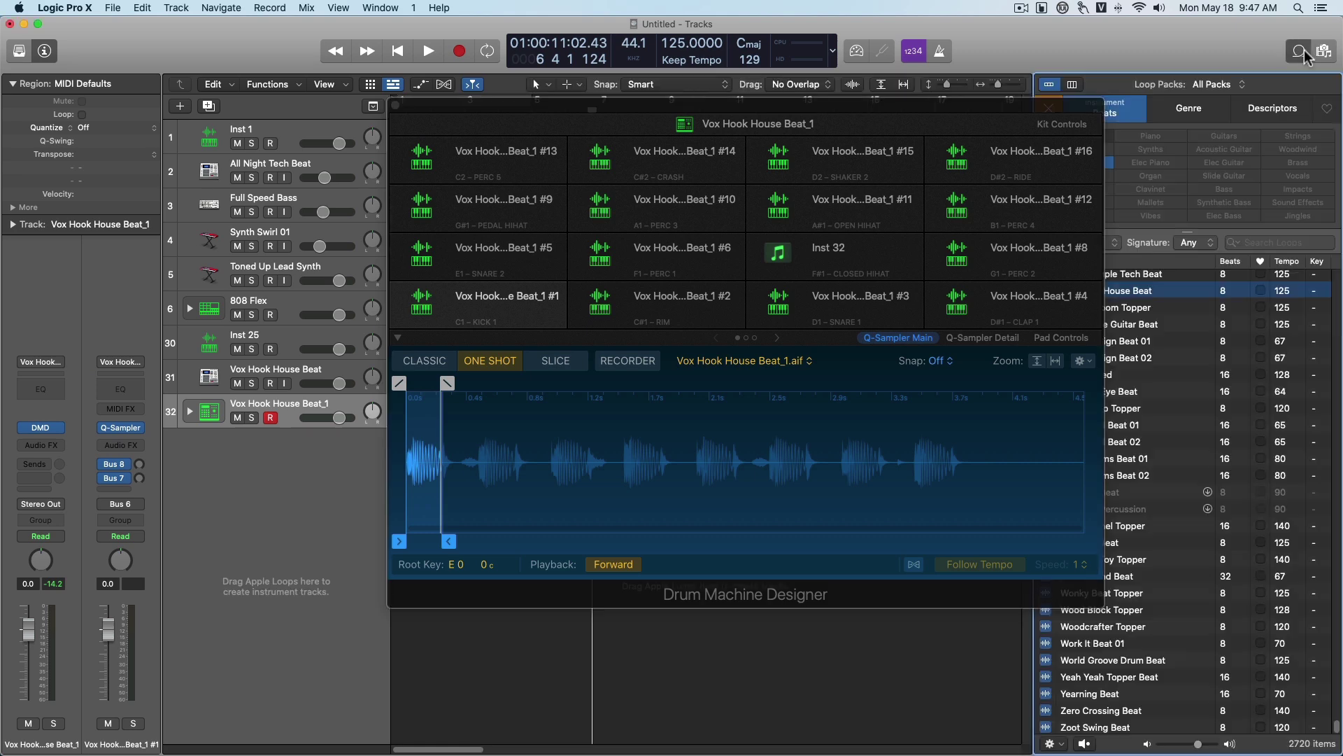
left_click(1302, 54)
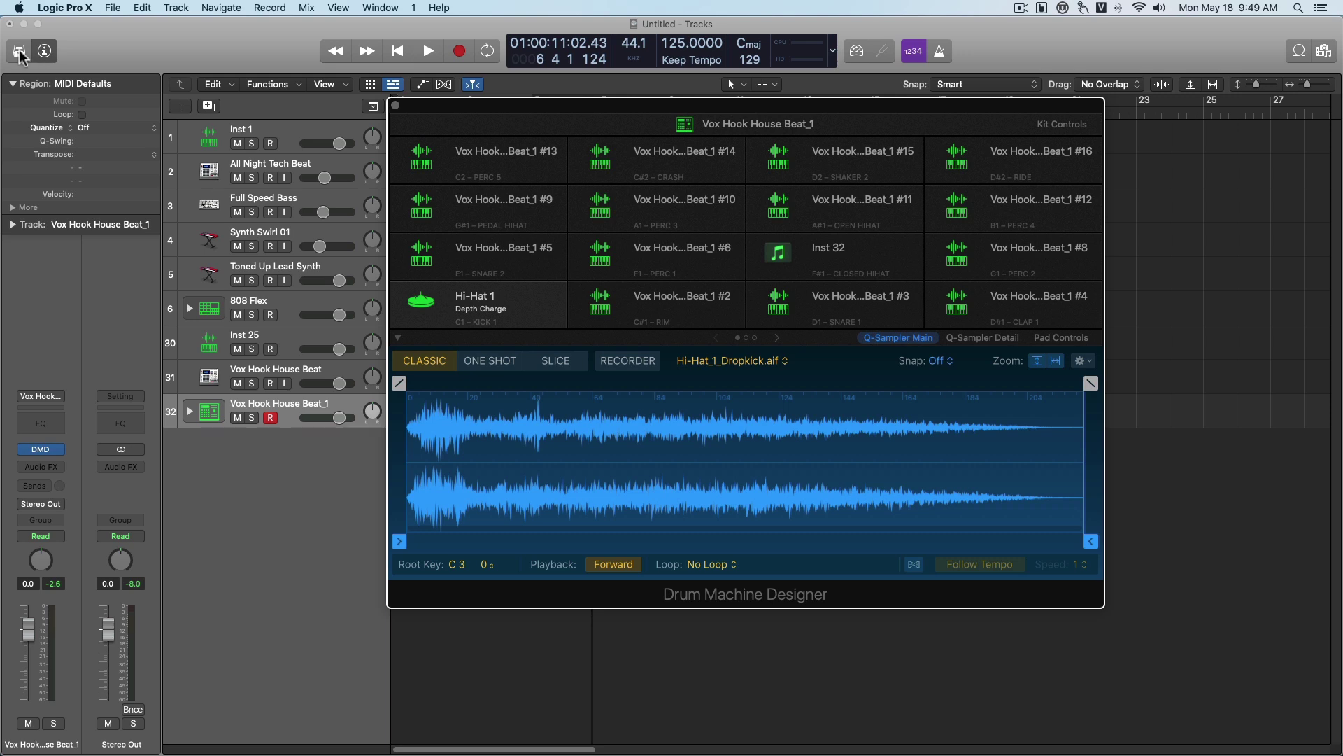
- Load Hi-Hat 1 - Tough Kit onto the emptied pad via a Library search for 'hat'
left_click(20, 51)
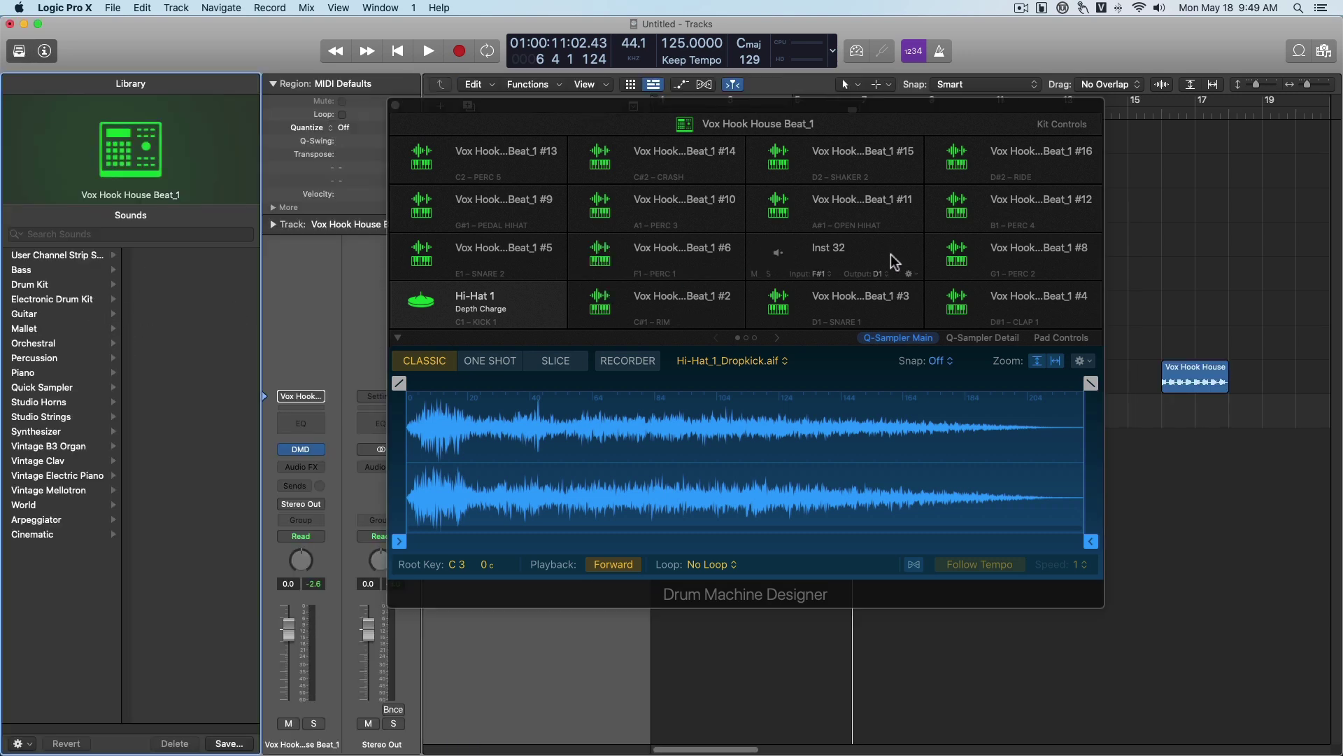
left_click(871, 249)
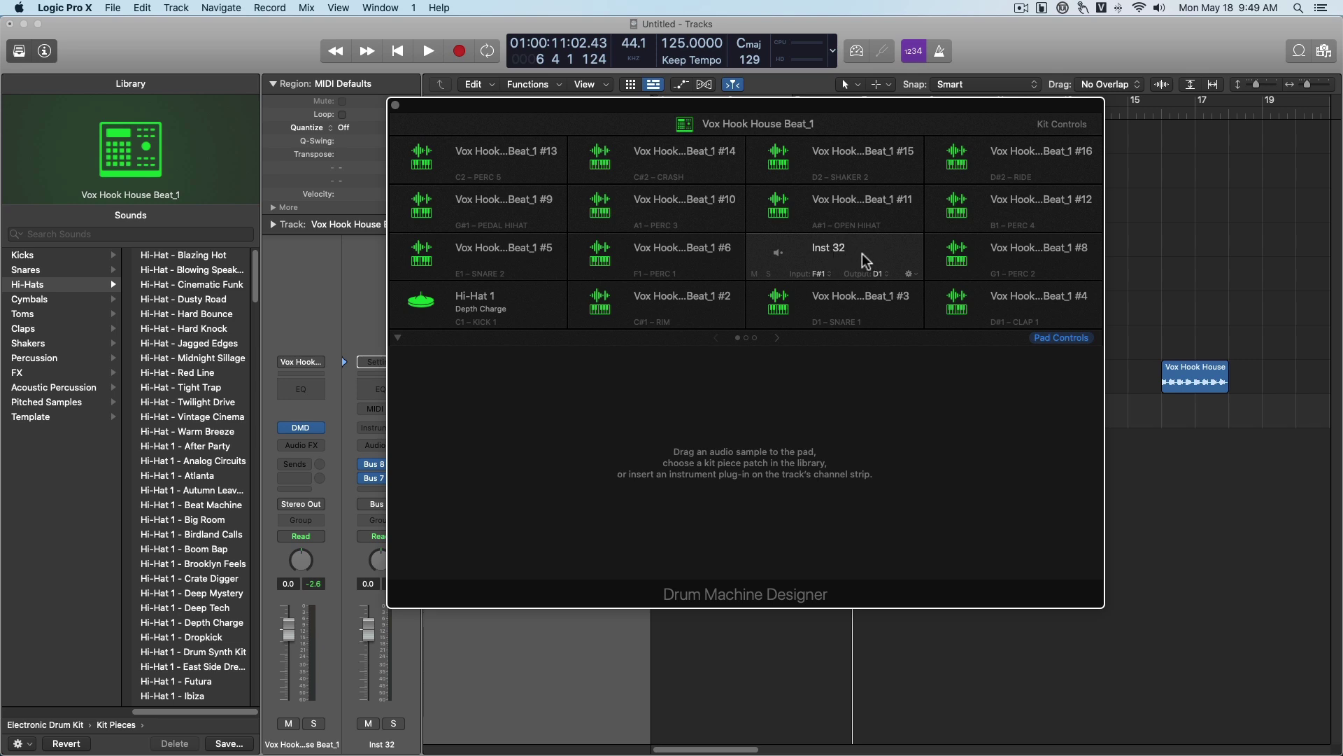
left_click(81, 234)
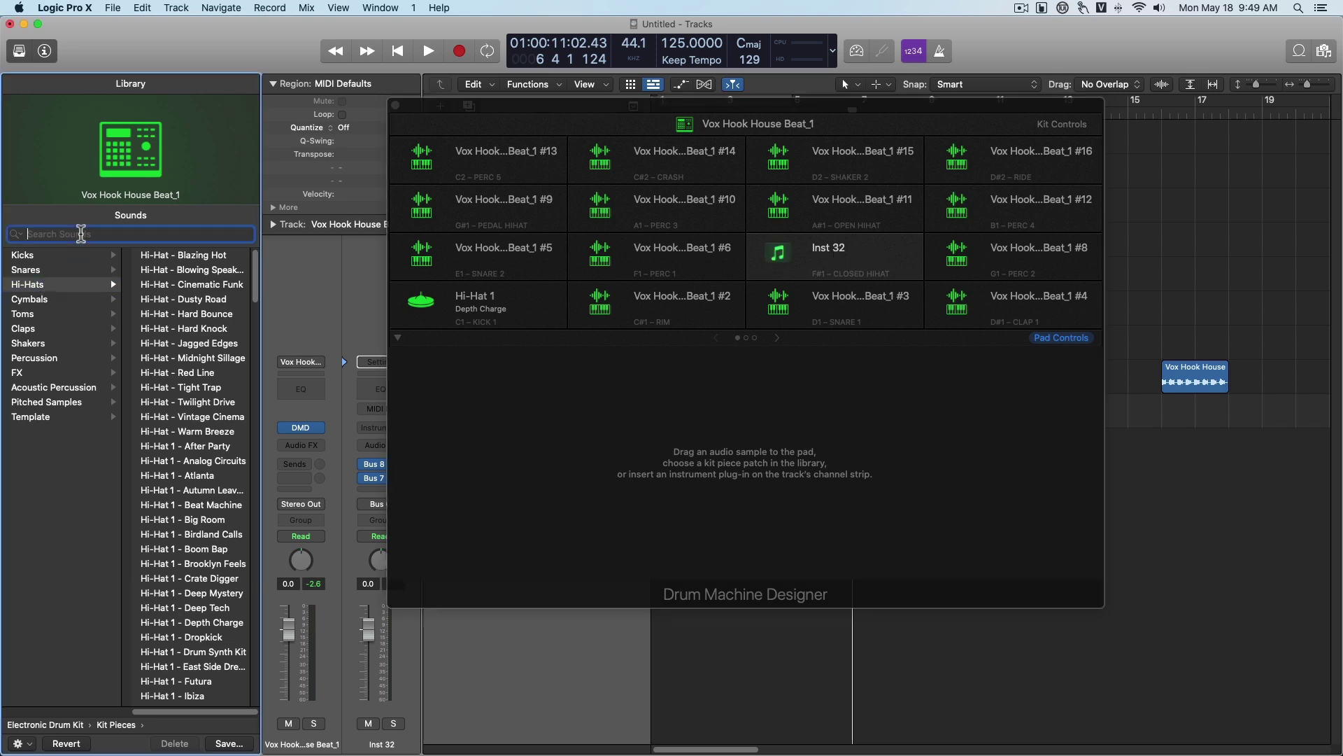
type("hat")
scroll(101, 369, "down", 10)
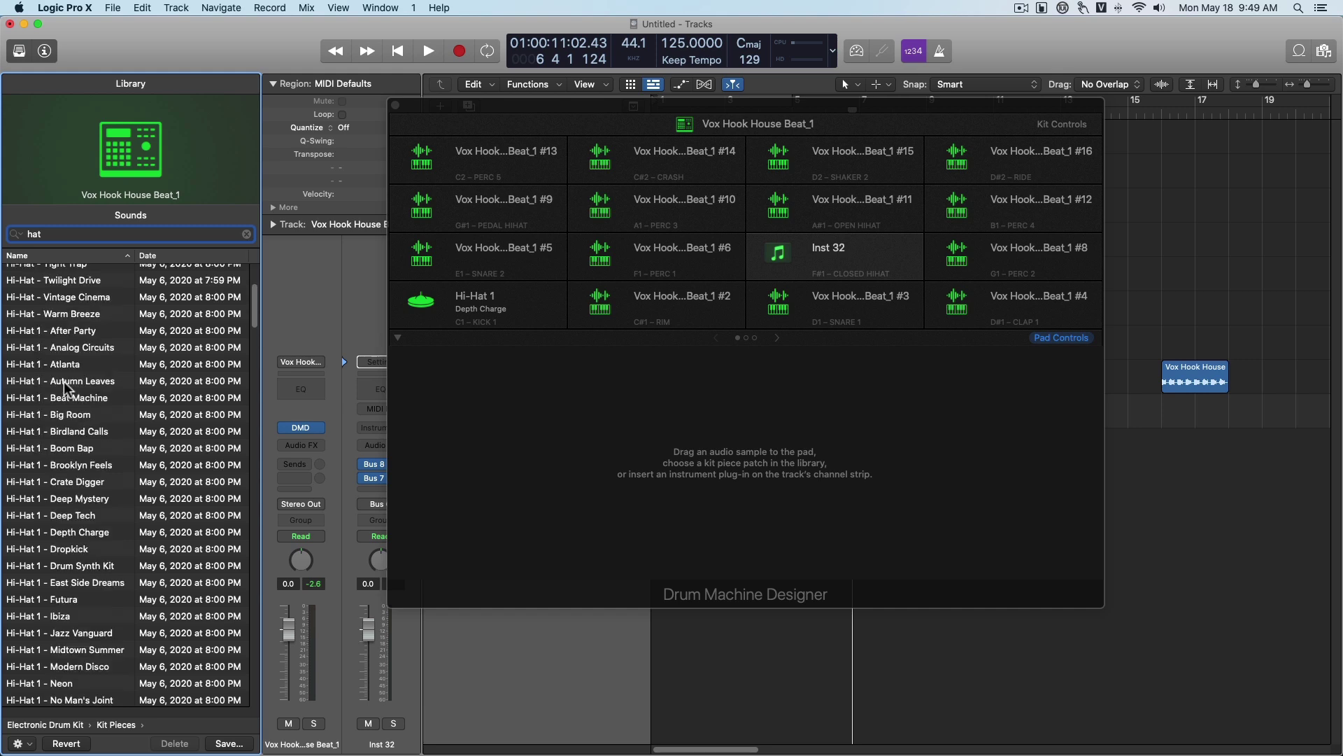
scroll(64, 387, "down", 5)
left_click(73, 484)
mouse_move(863, 254)
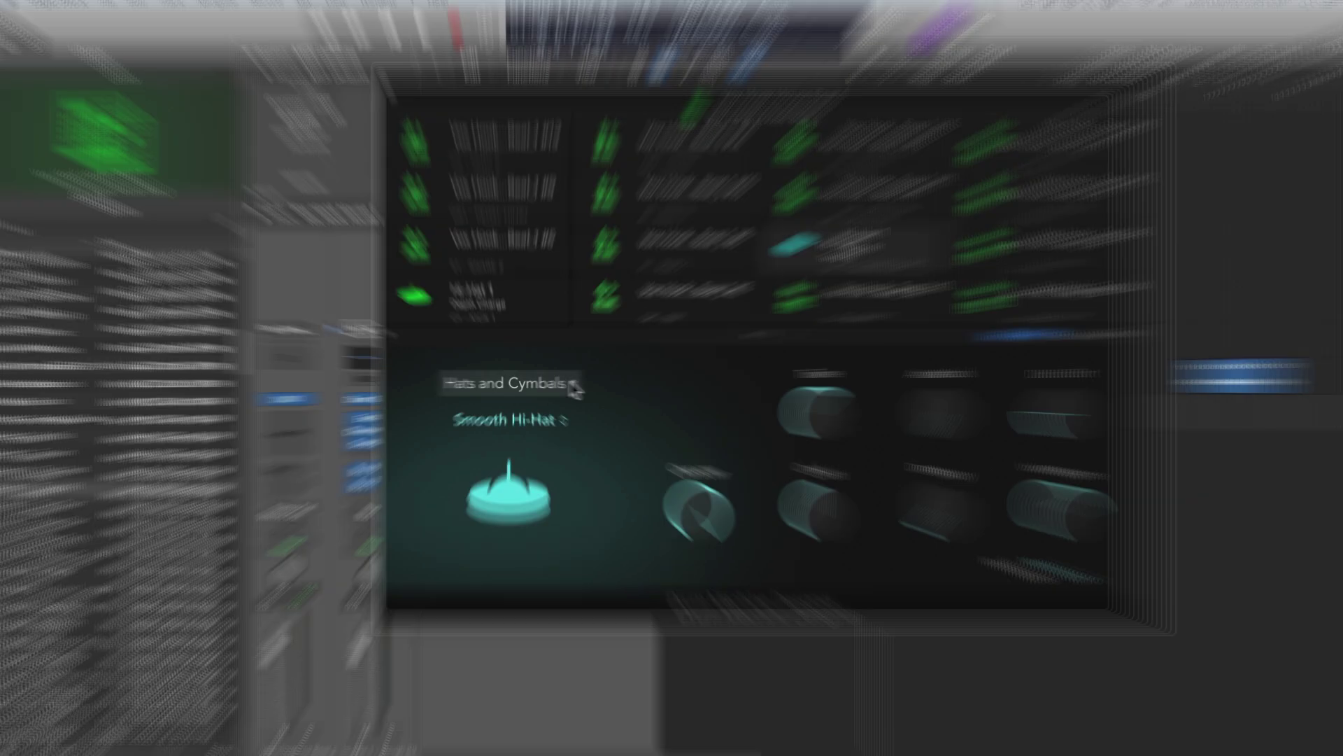
- Browse the Drum Synth category and sound lists, keeping Hats and Cymbals with Smooth Hi-Hat
left_click(542, 383)
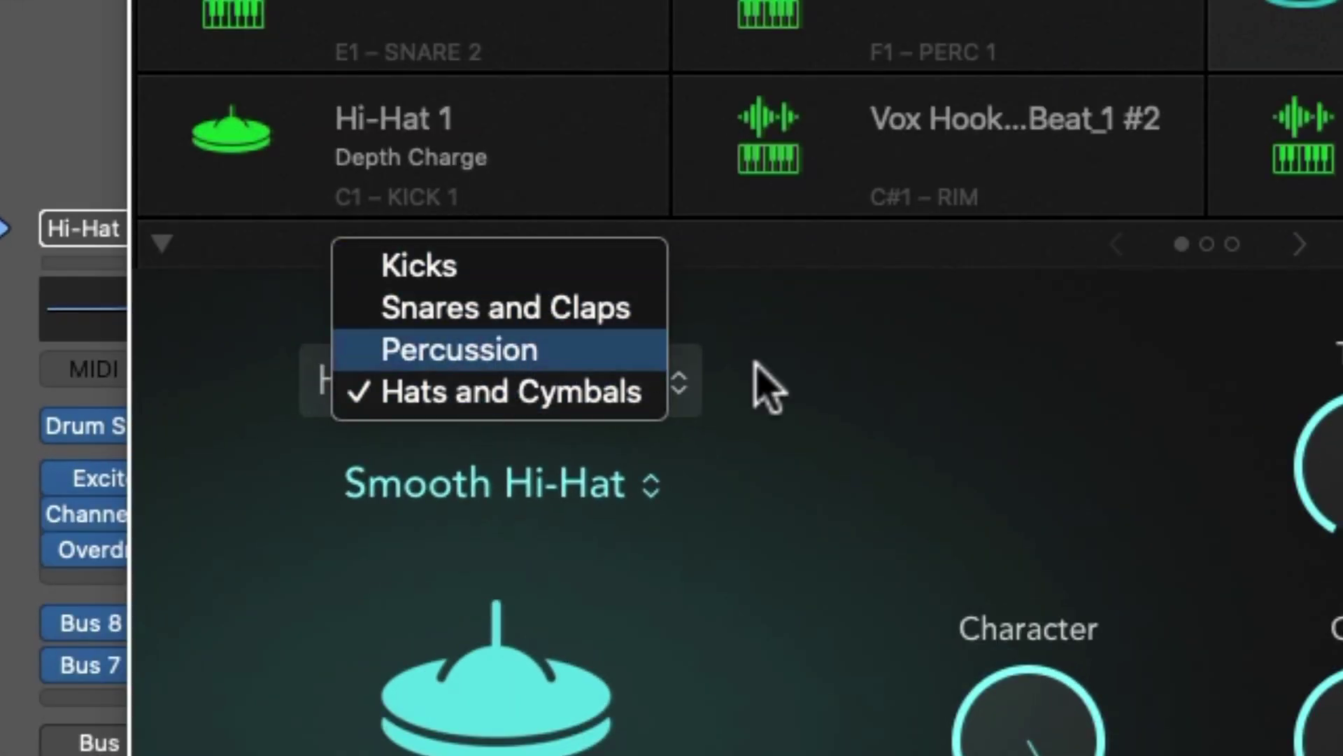
left_click(789, 438)
left_click(560, 482)
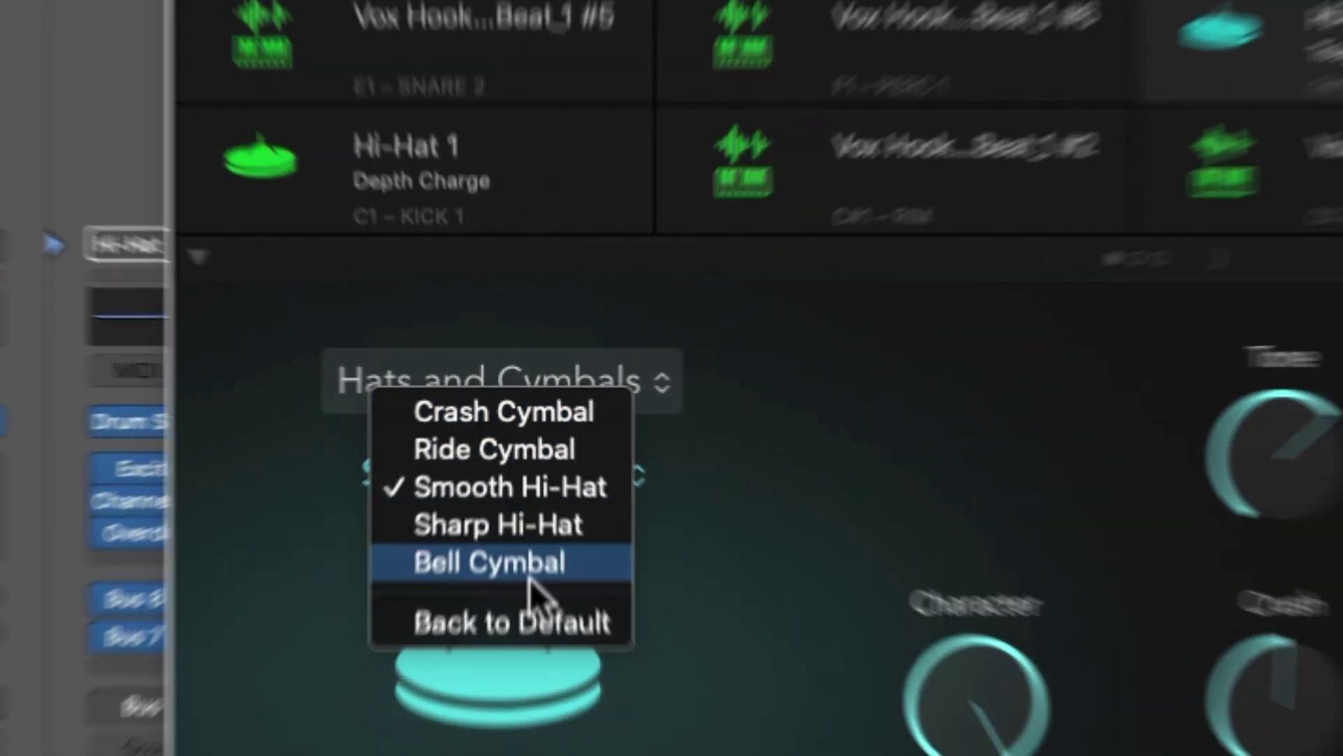
left_click(1034, 752)
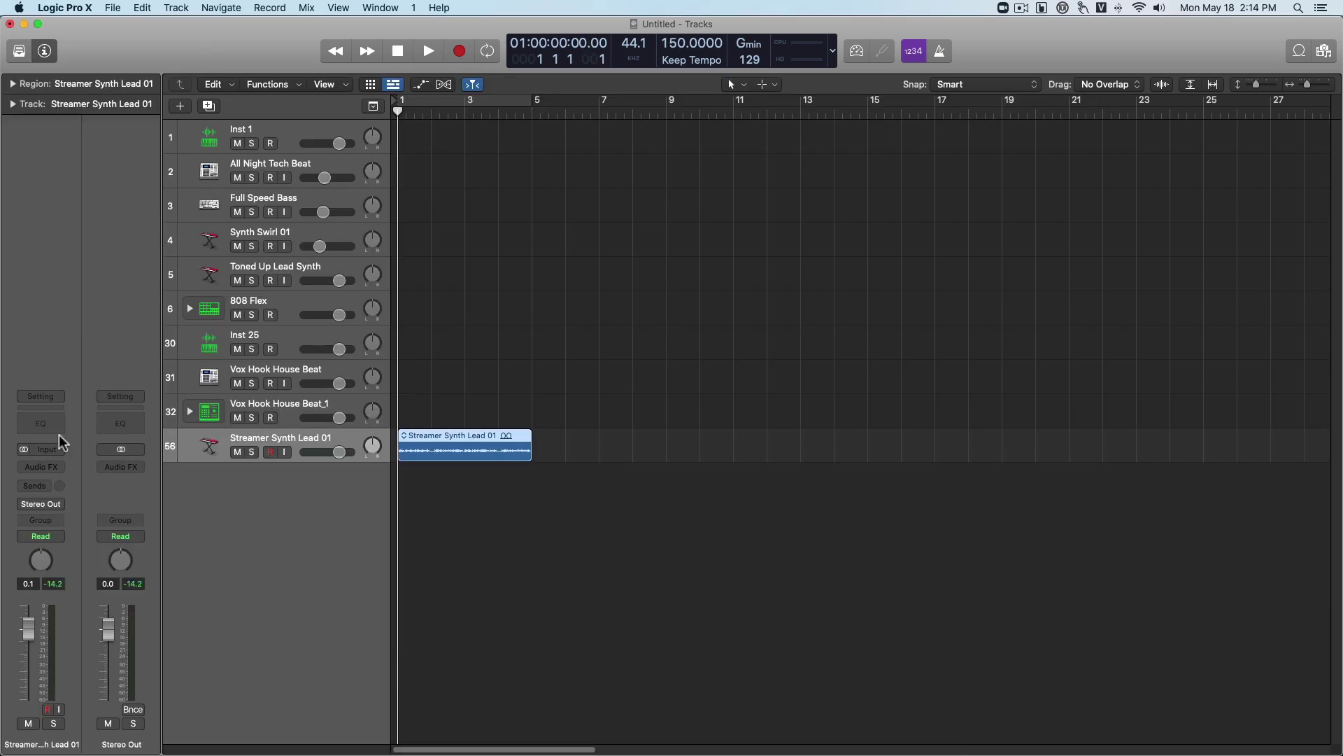
- Insert Specialized > Remix FX on the Streamer Synth Lead 01 track and reposition its window lower
left_click(40, 470)
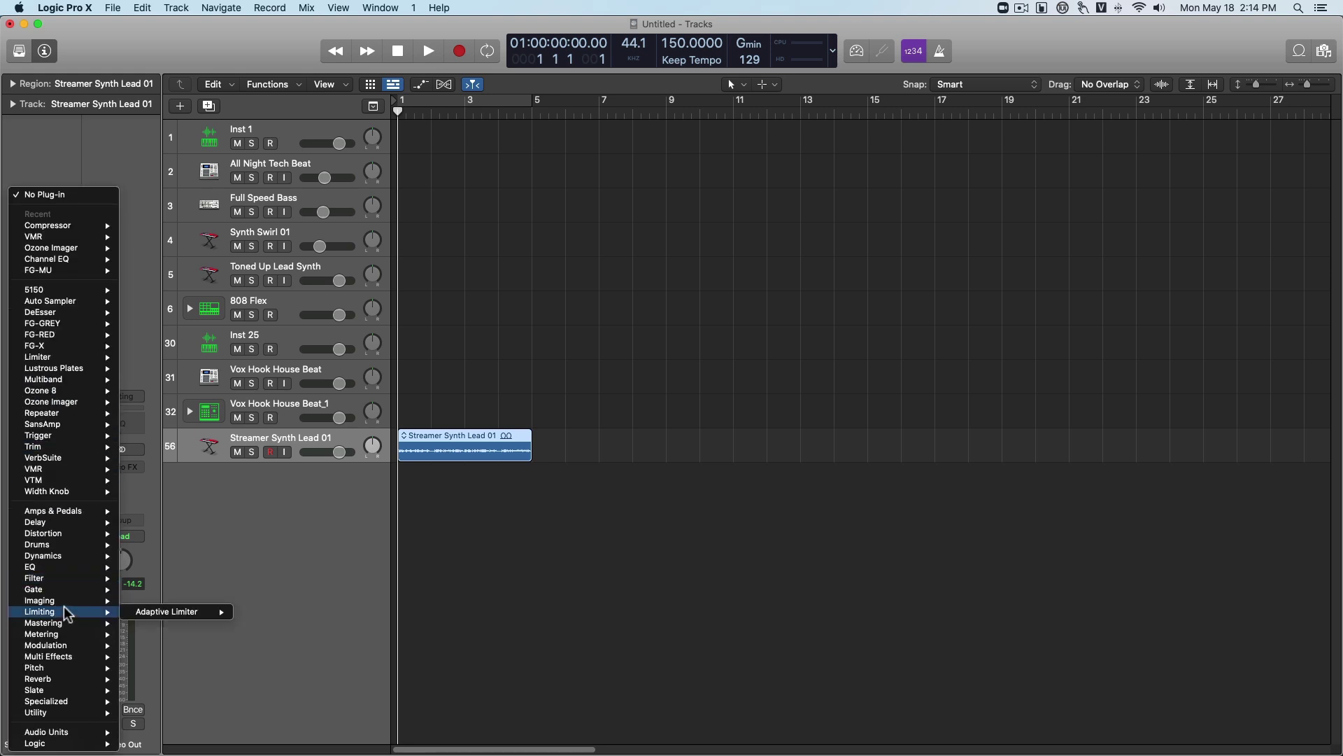
mouse_move(73, 711)
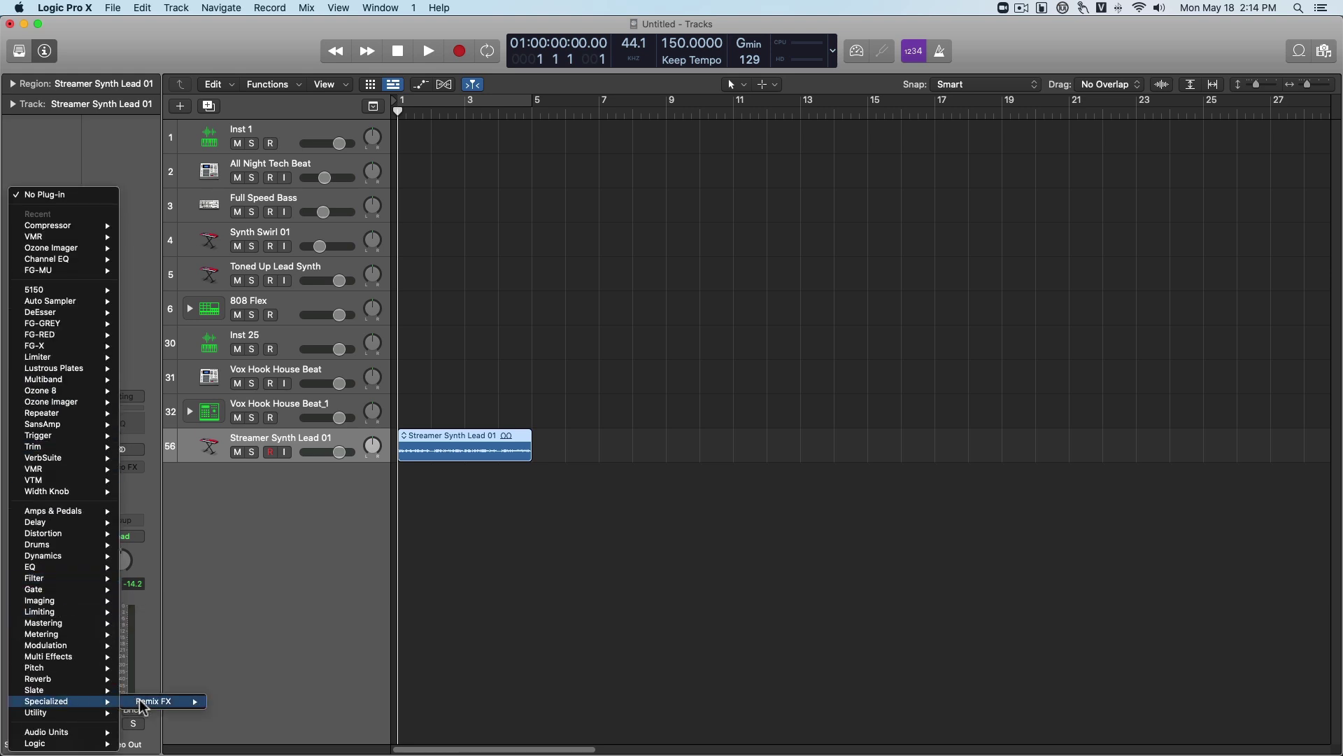
left_click(168, 701)
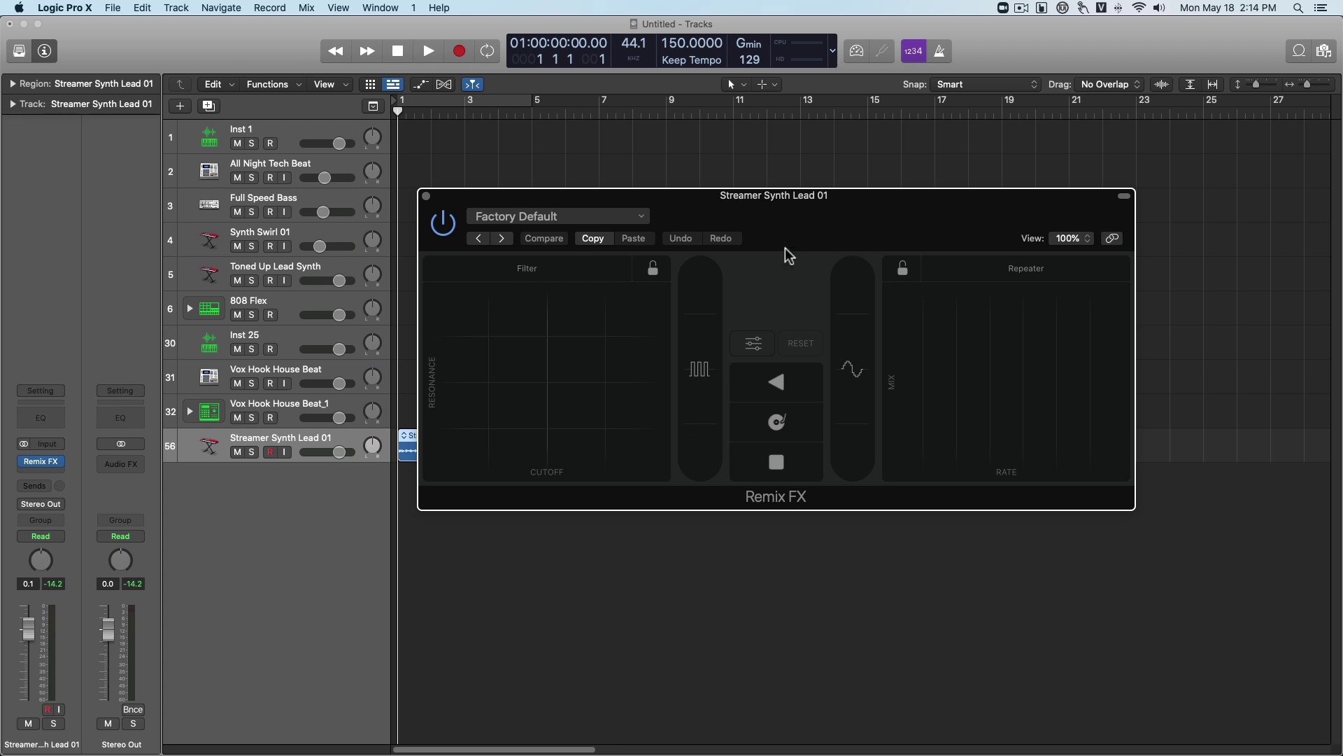
left_click_drag(773, 202, 906, 333)
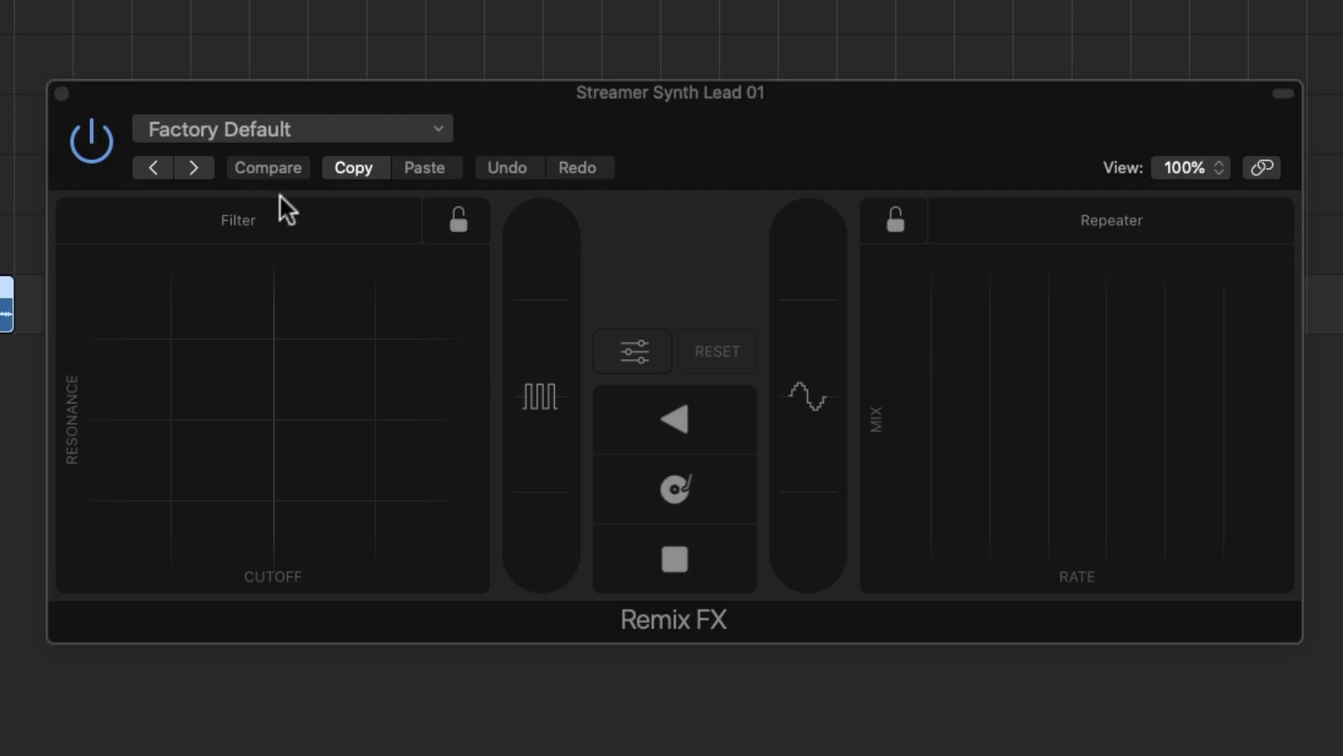
- Sweep the Filter XY pad, then apply and release the Repeater effect
left_click_drag(368, 283, 231, 443)
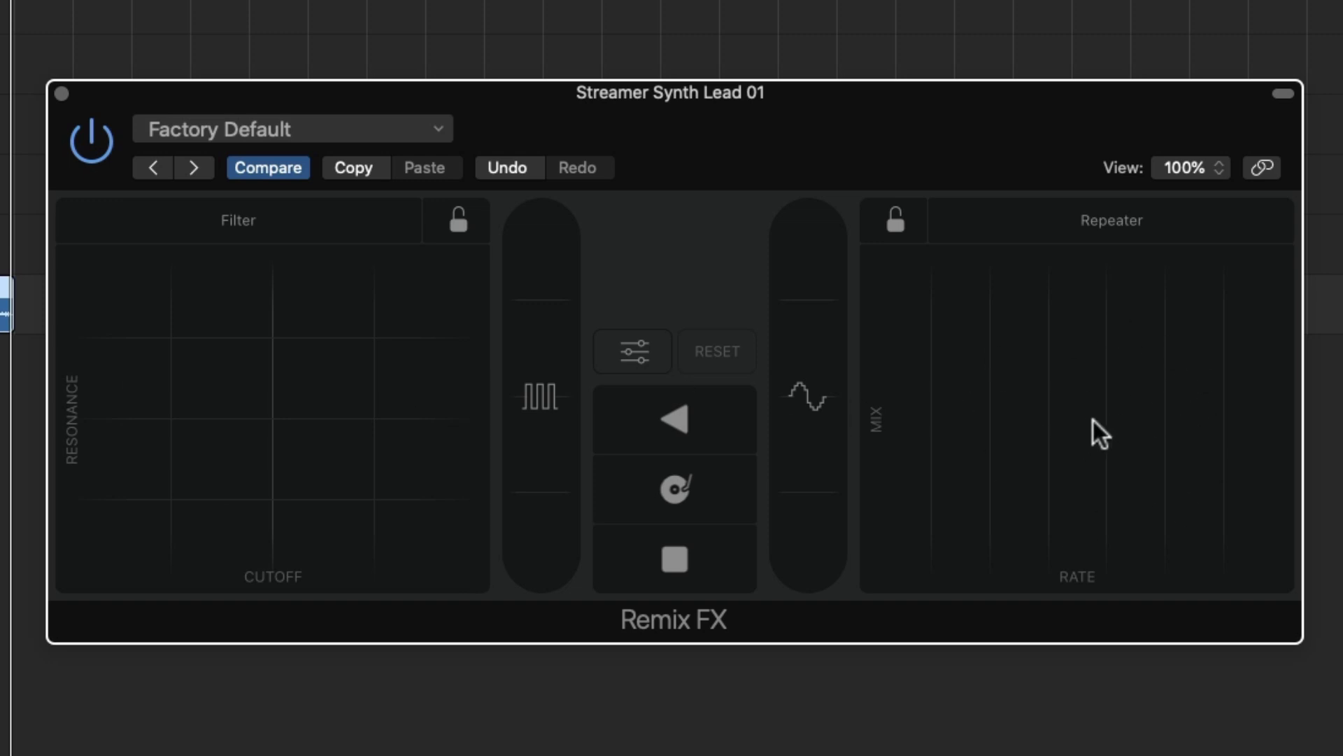
left_click_drag(1092, 420, 905, 402)
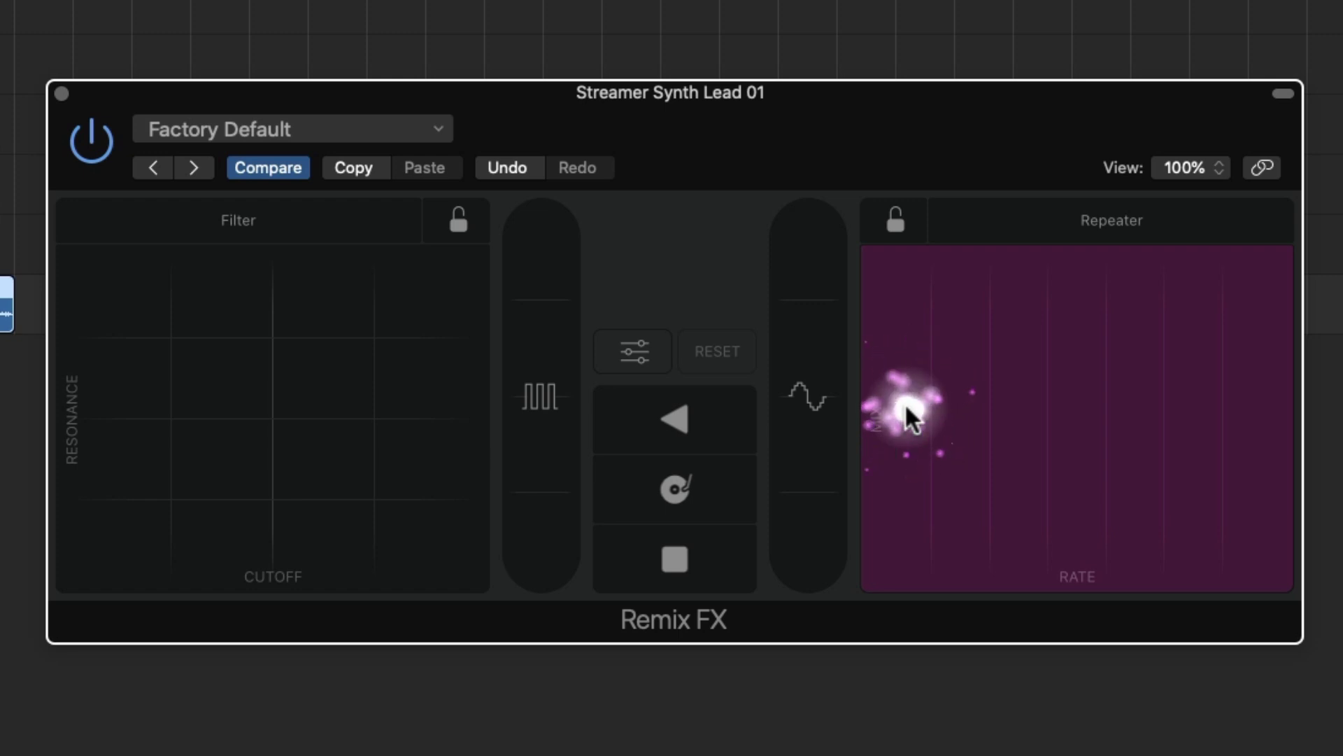
left_click_drag(906, 406, 906, 406)
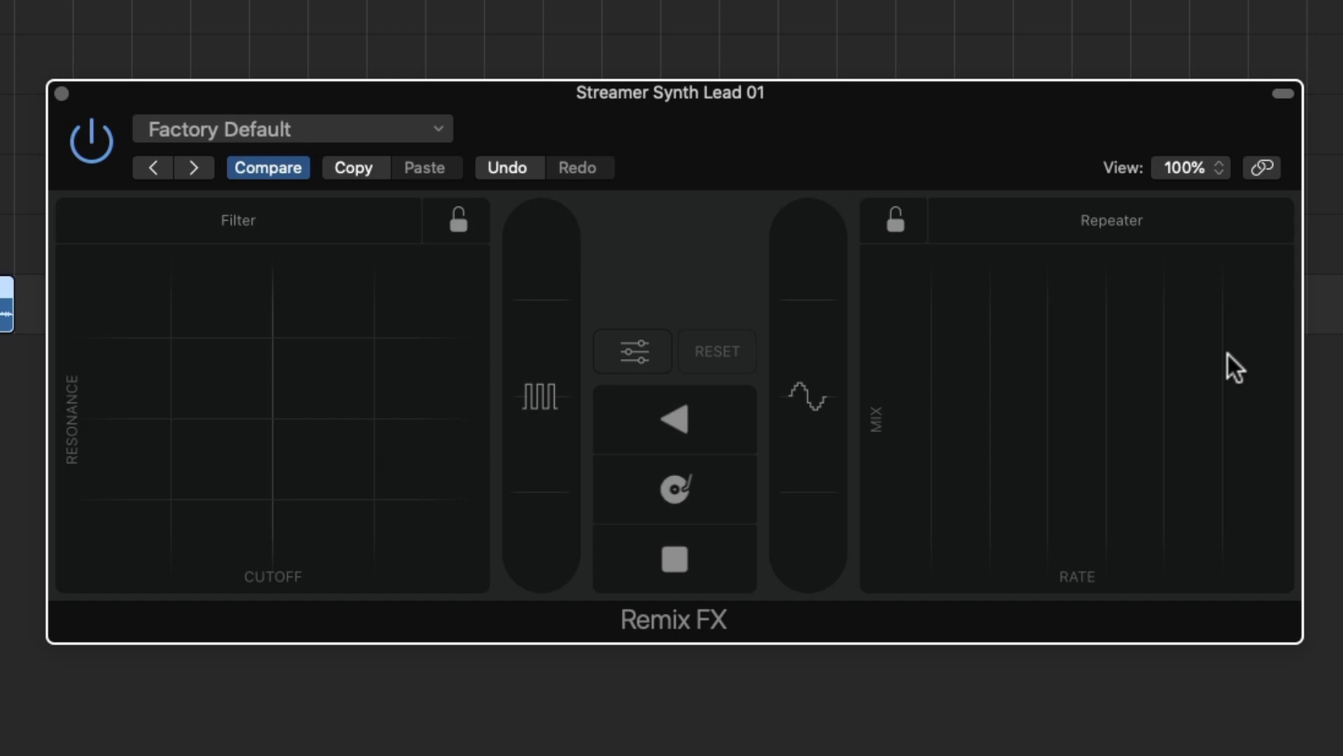
- Check the XY pad effect choices, keeping Filter on the left and Repeater on the right
left_click(259, 220)
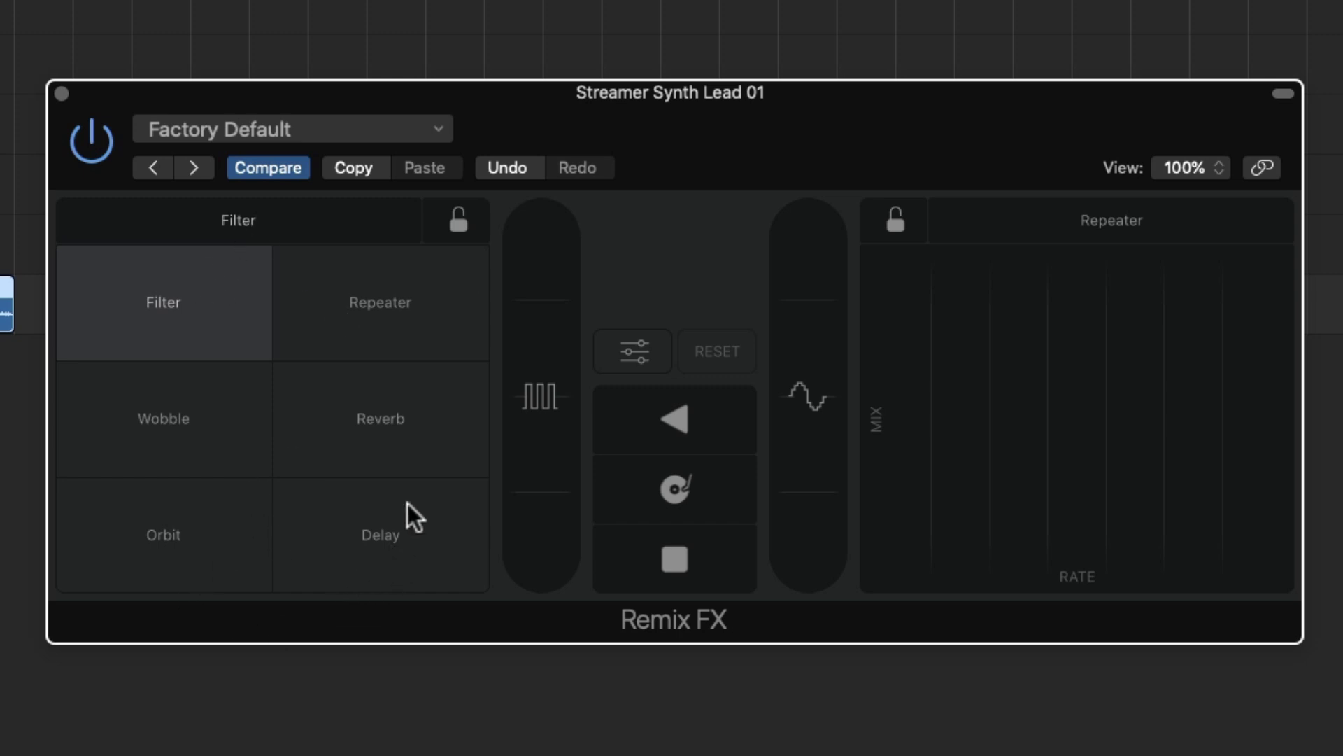
left_click(329, 223)
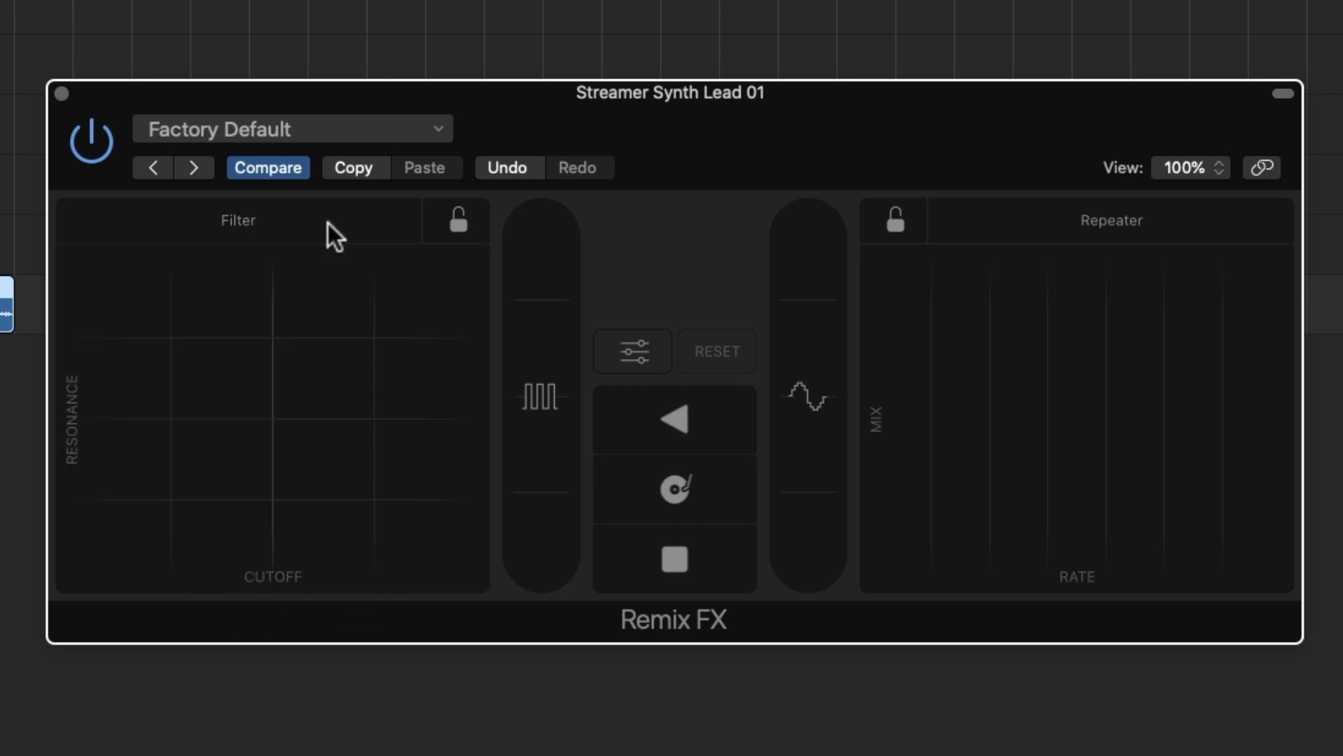
left_click(1080, 231)
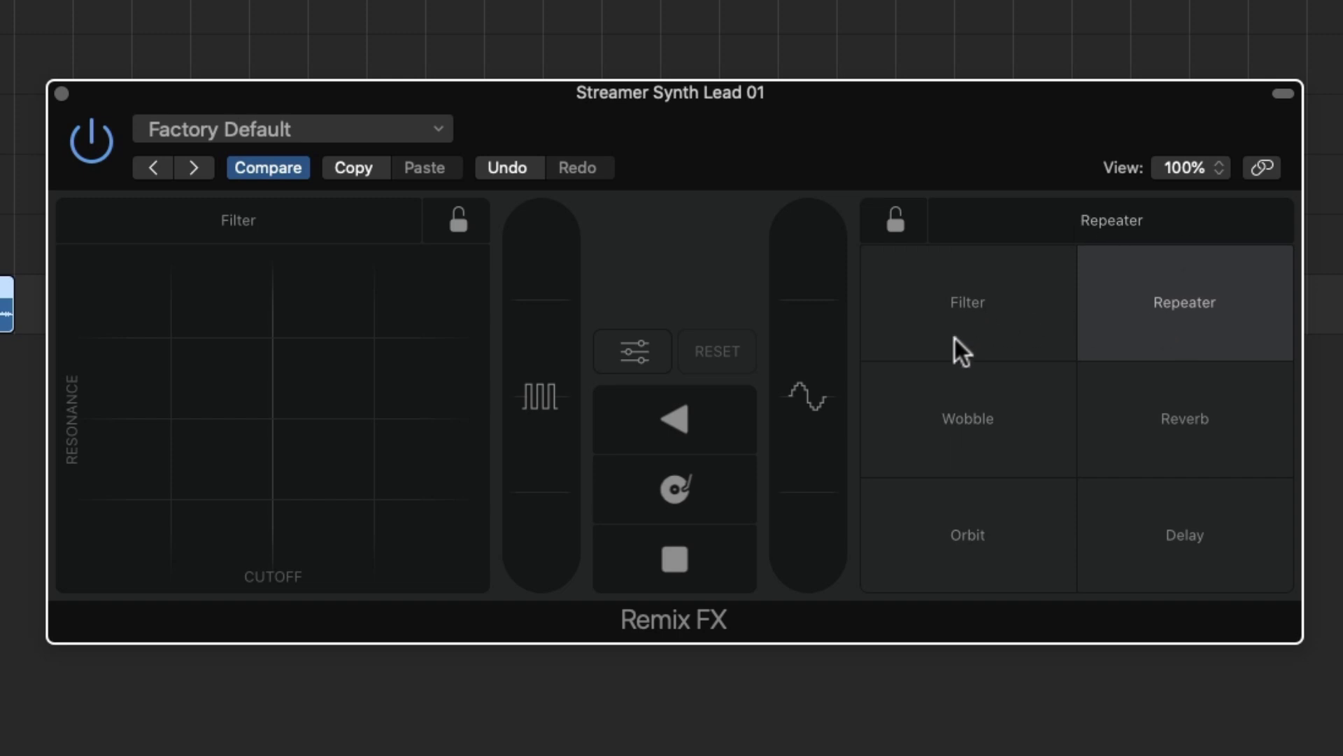
left_click(761, 375)
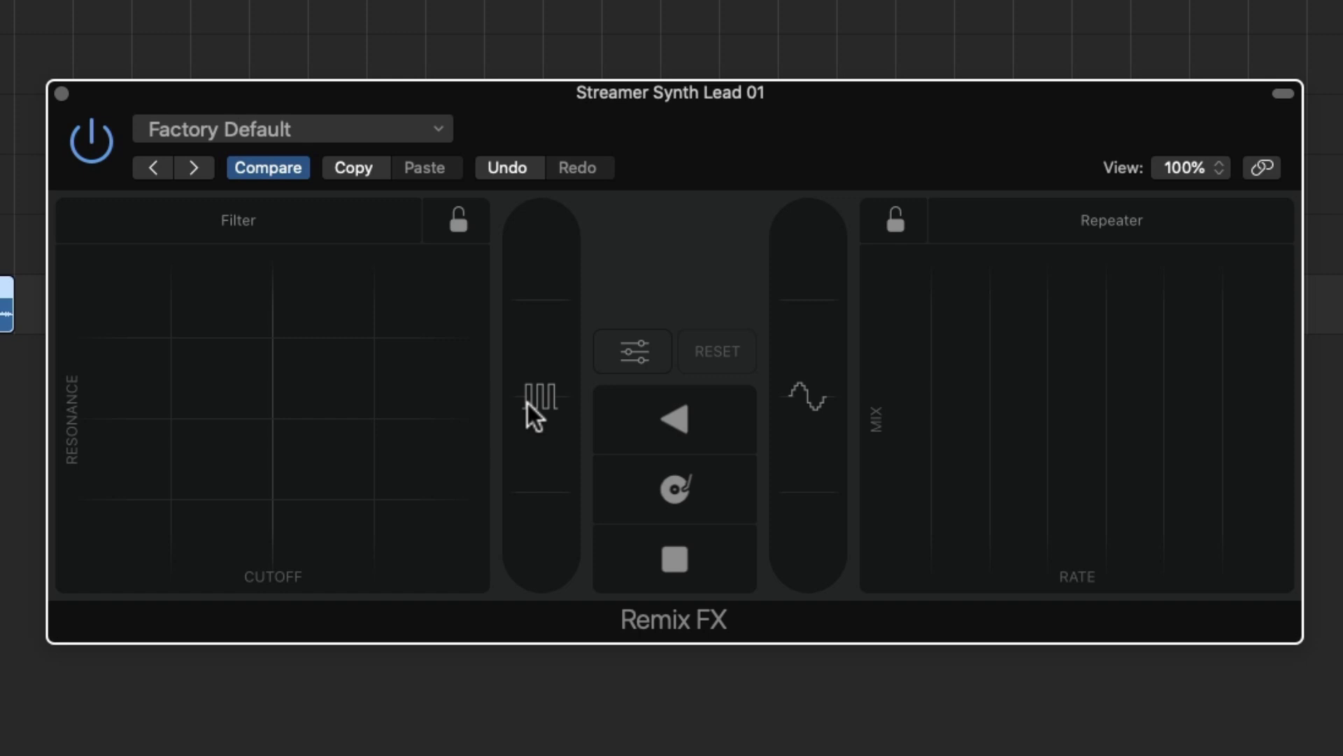
- Raise the Gater amount, then push the Downsampler up high and back down
left_click_drag(527, 403, 540, 532)
left_click_drag(815, 392, 802, 230)
left_click_drag(808, 281, 811, 553)
- Trigger the Reverse, Scratch and tape Stop effects in turn
left_click(681, 422)
left_click(662, 490)
left_click(707, 489)
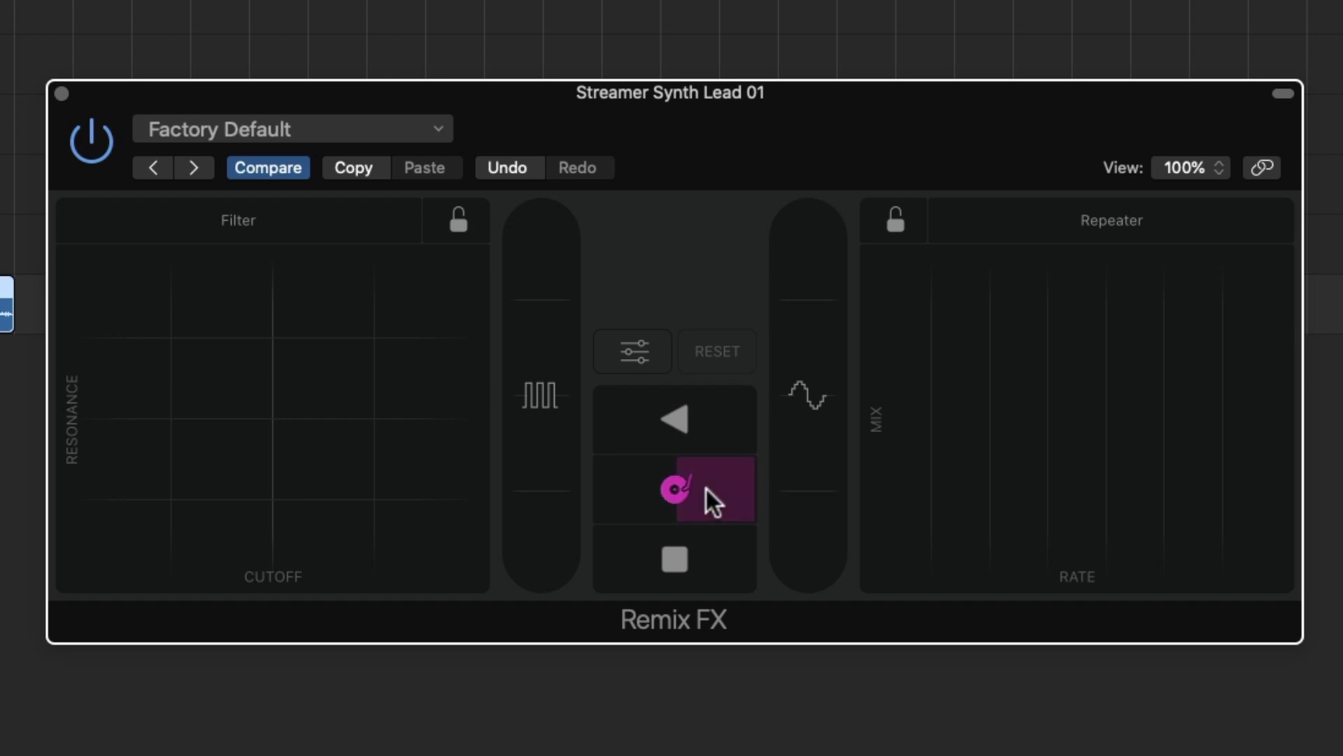
left_click(662, 559)
left_click(696, 556)
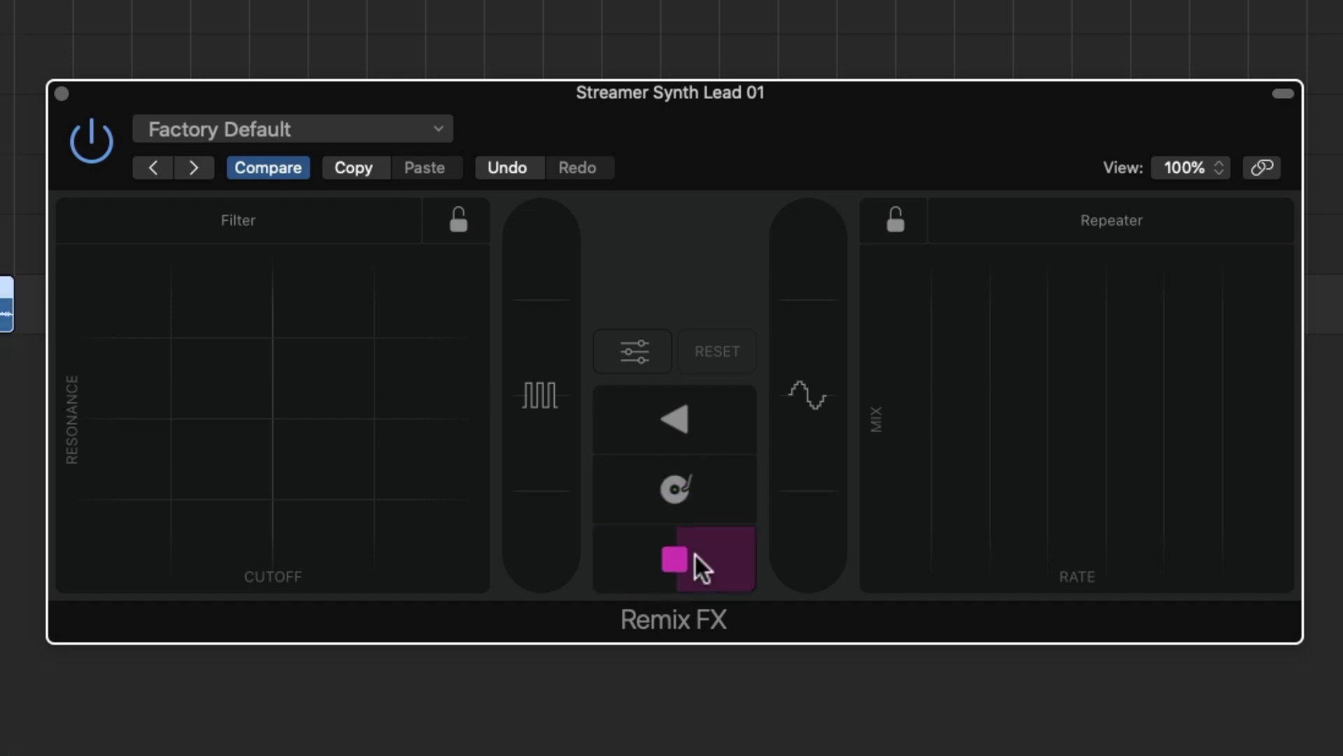
left_click(634, 560)
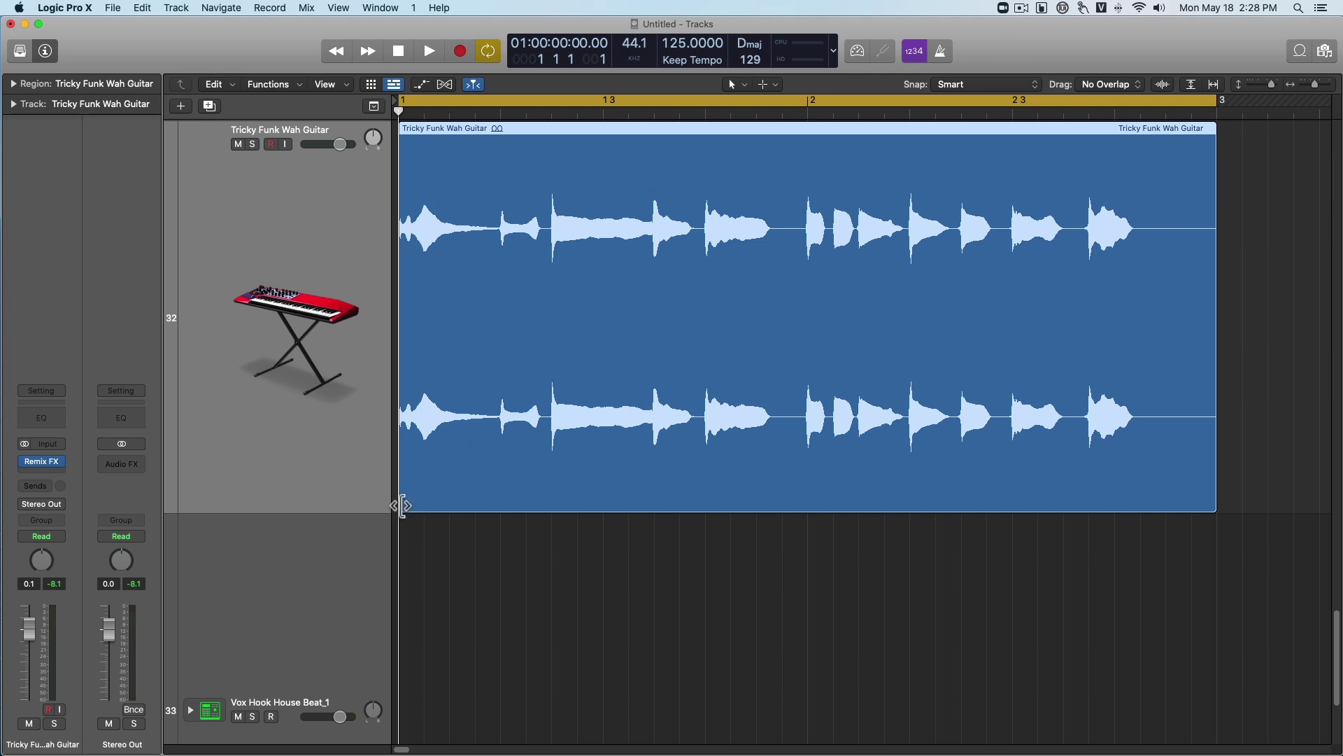
- Trim the Tricky Funk Wah Guitar region's start and slip its audio with Ctrl+Option+arrows
left_click_drag(403, 505, 425, 506)
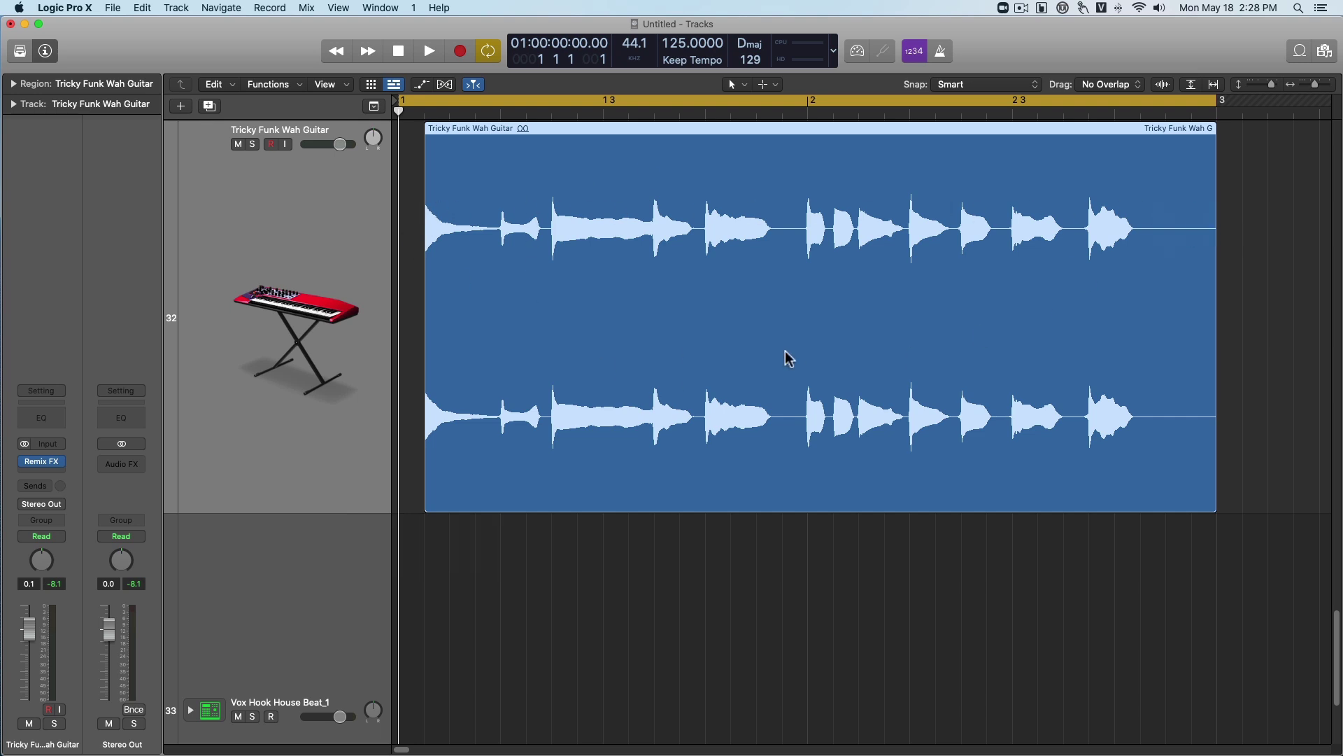
key("ctrl+alt")
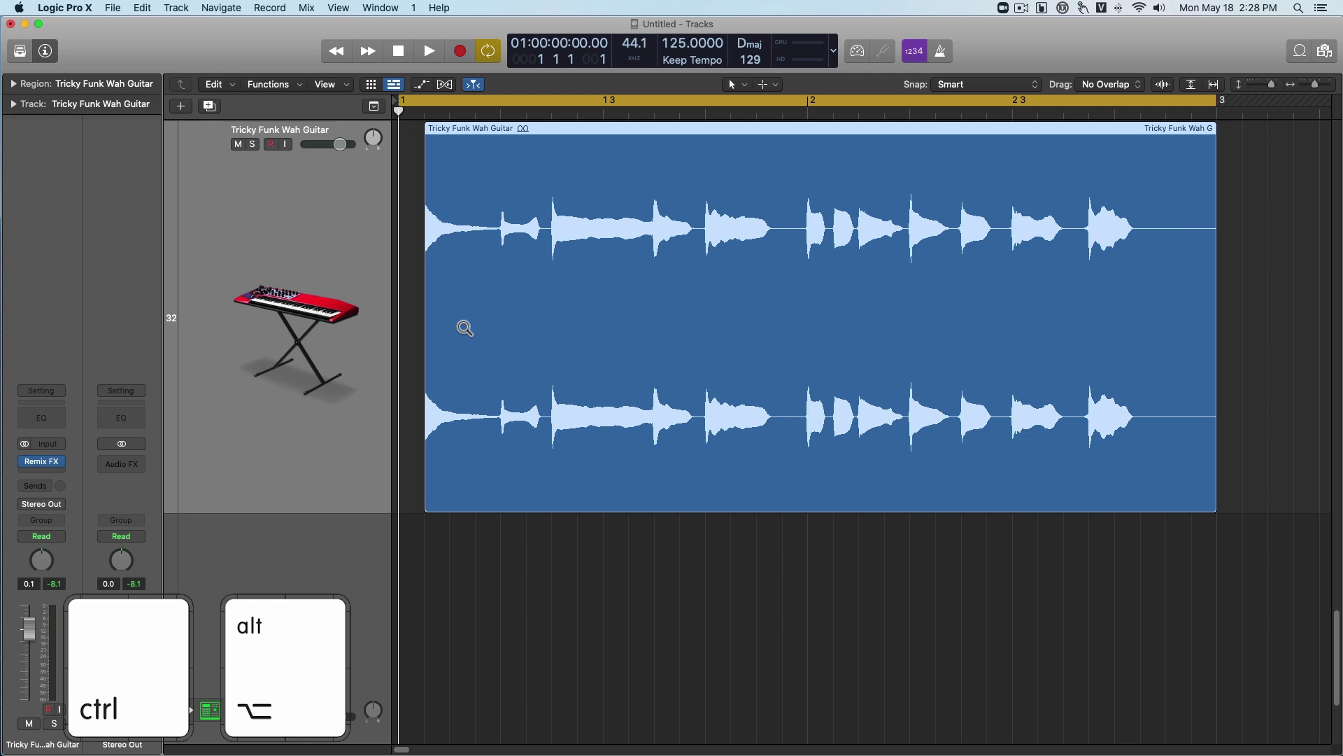
key("ctrl+alt+Right")
key("ctrl+alt+Left")
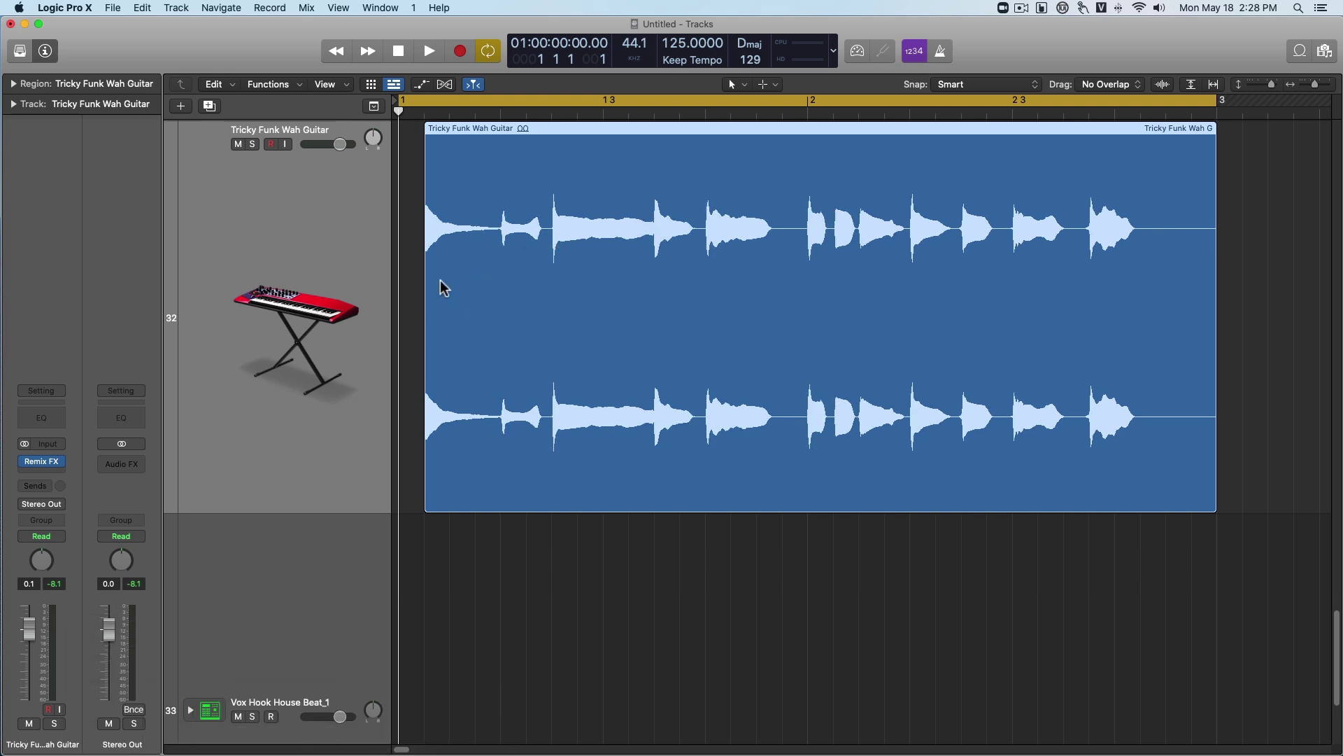
key("ctrl+alt")
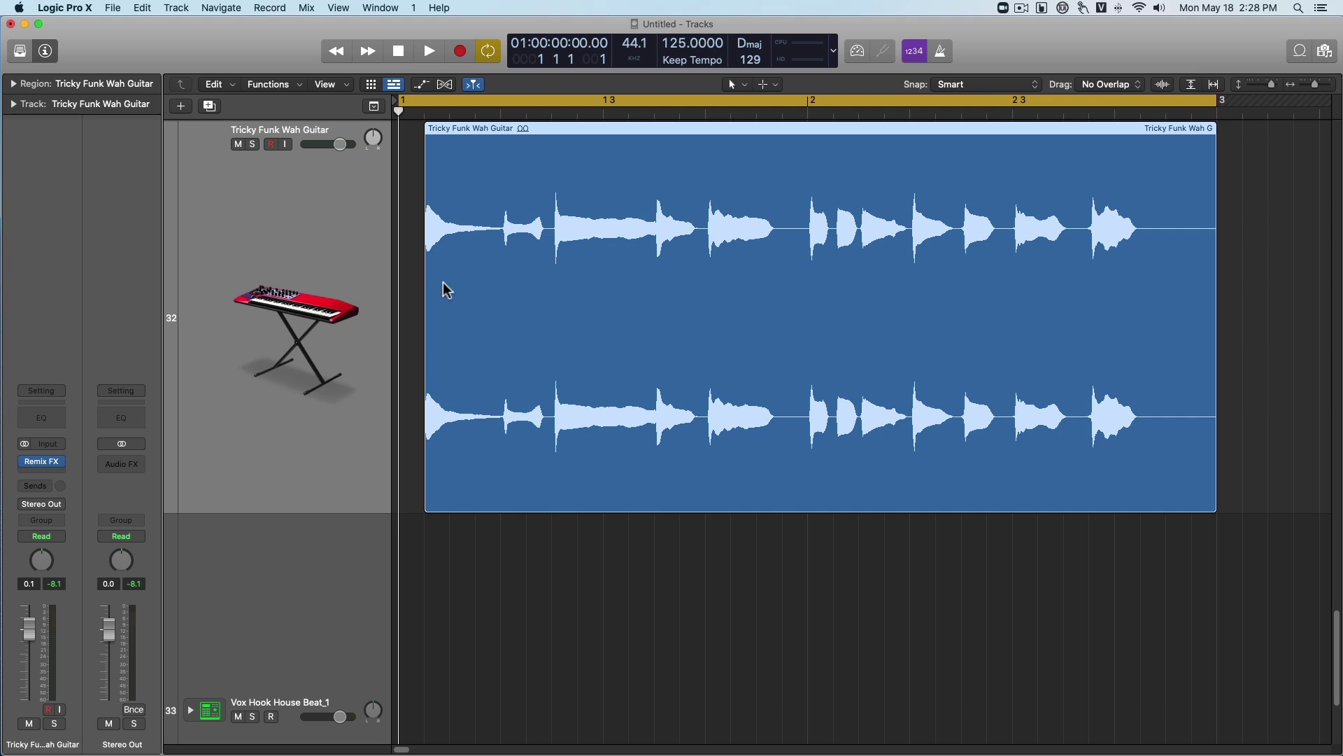
key("ctrl+alt")
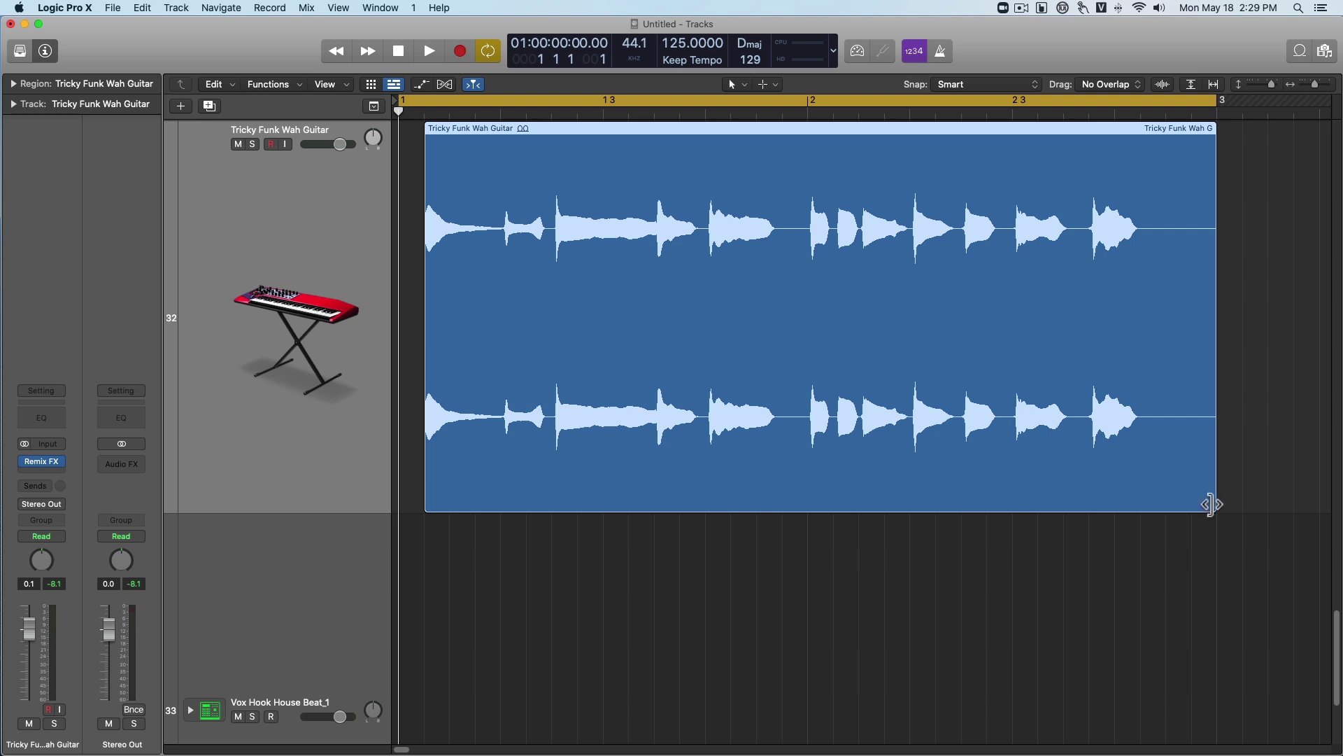
- Trim the Tricky Funk Wah Guitar region's end and rotate its audio with Ctrl+Option+Cmd+arrows
left_click_drag(1211, 504, 1141, 516)
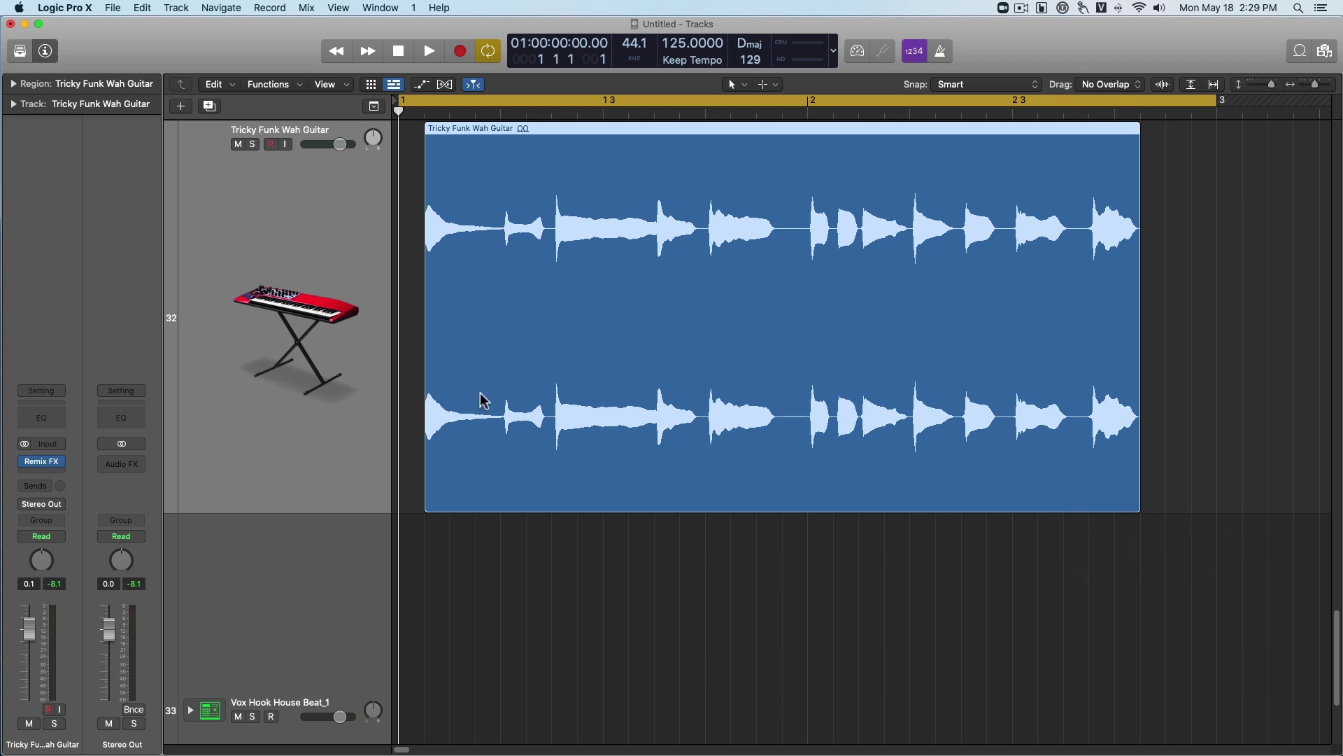
key("ctrl+alt+super")
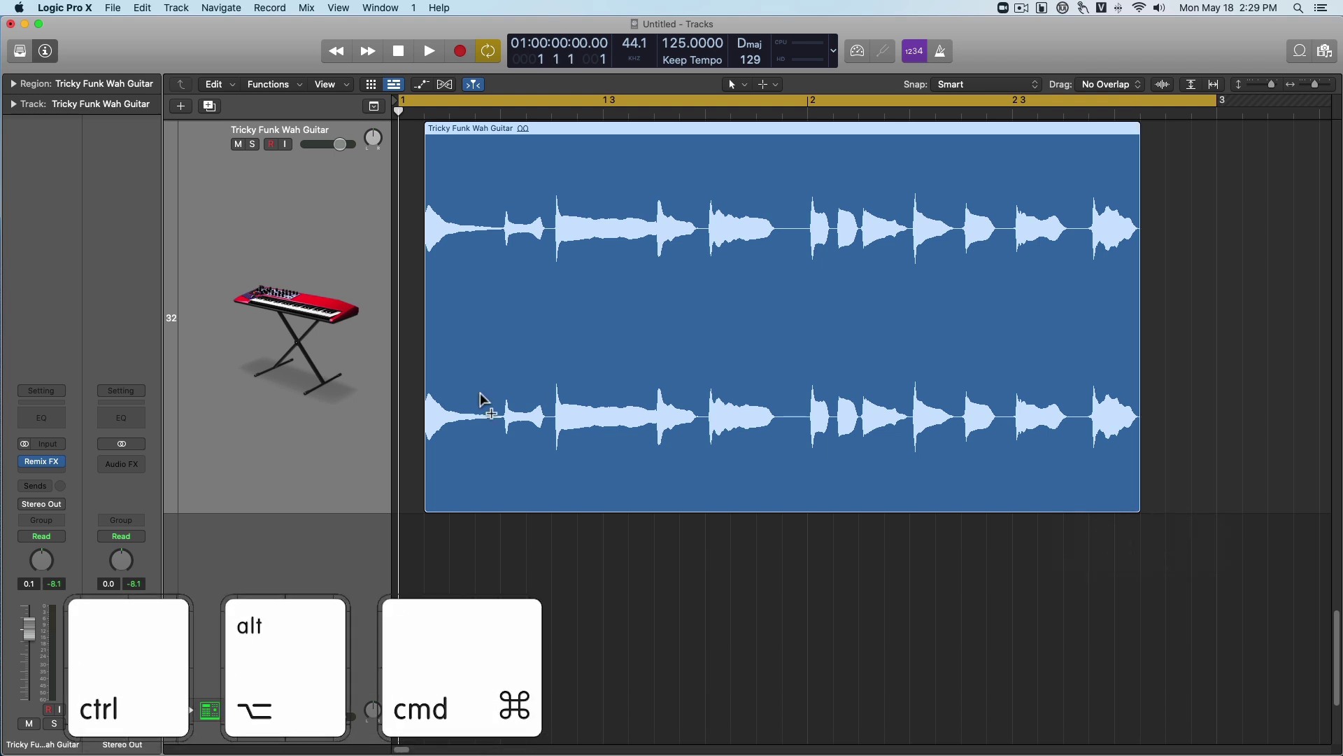
key("ctrl+alt+super+Right")
key("ctrl+alt+super+Left")
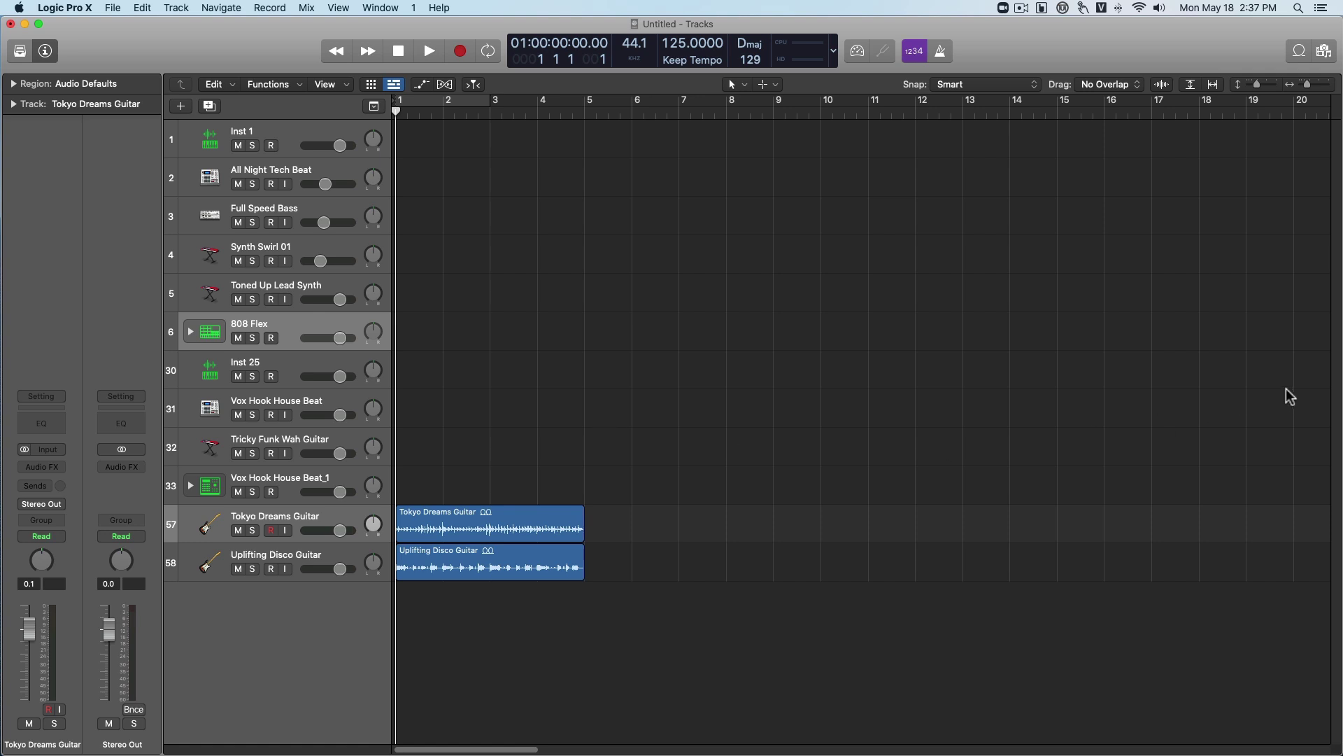
- Narrow the Logic window, export Tokyo Dreams Guitar to the desktop, and select both guitar regions
left_click_drag(1332, 392, 1033, 378)
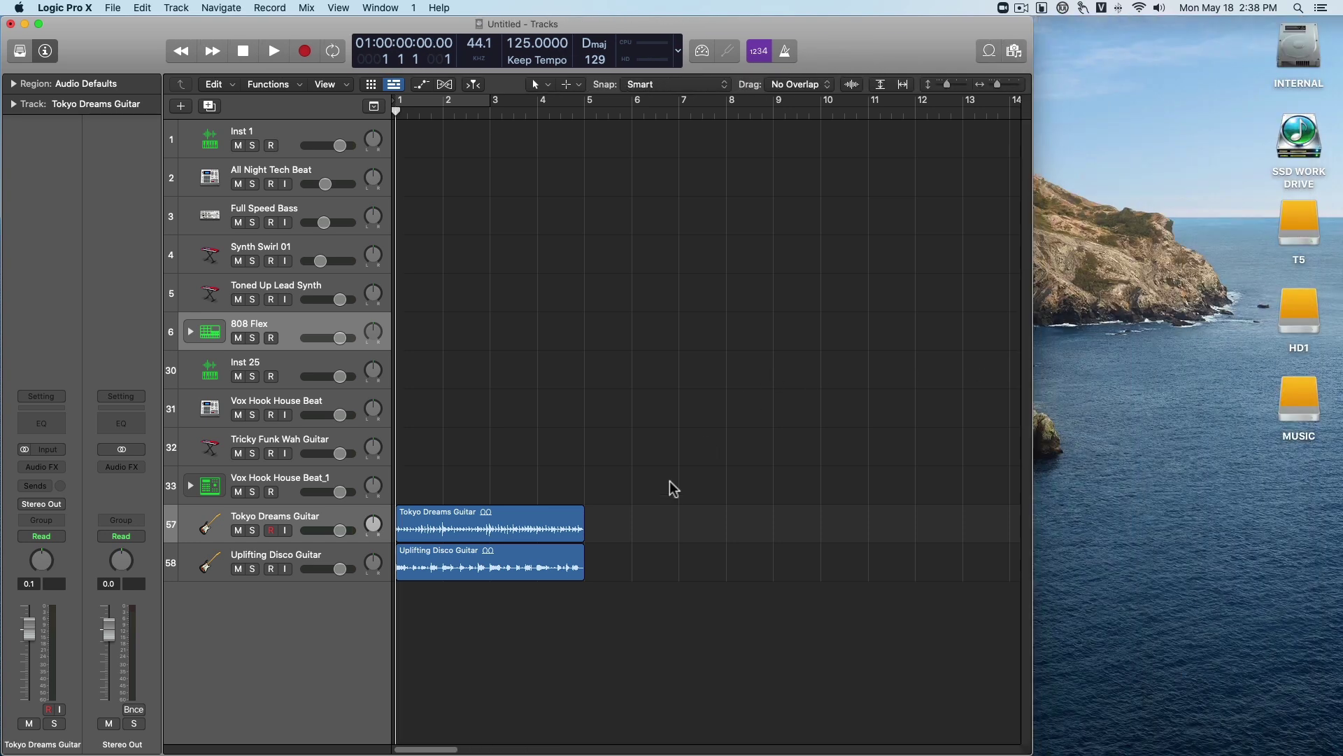
left_click_drag(497, 530, 1214, 471)
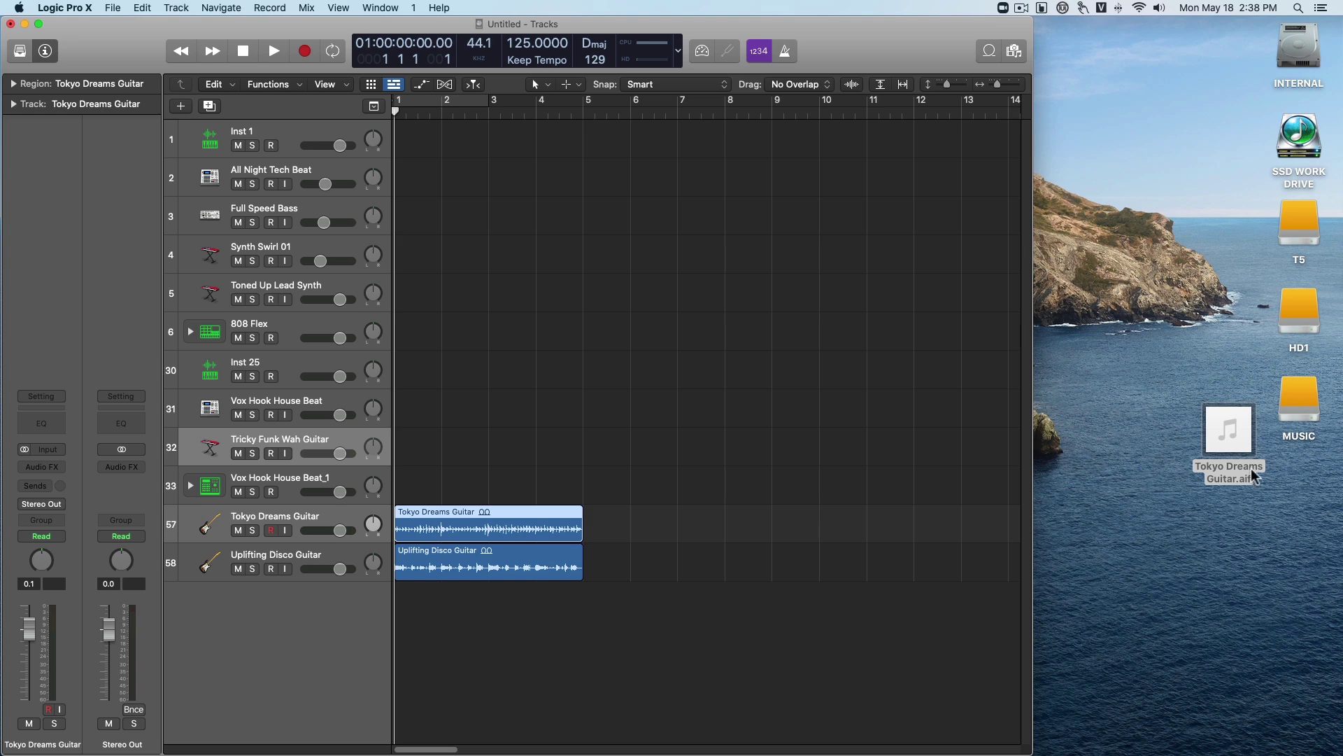
left_click(652, 521)
left_click_drag(652, 522, 1199, 539)
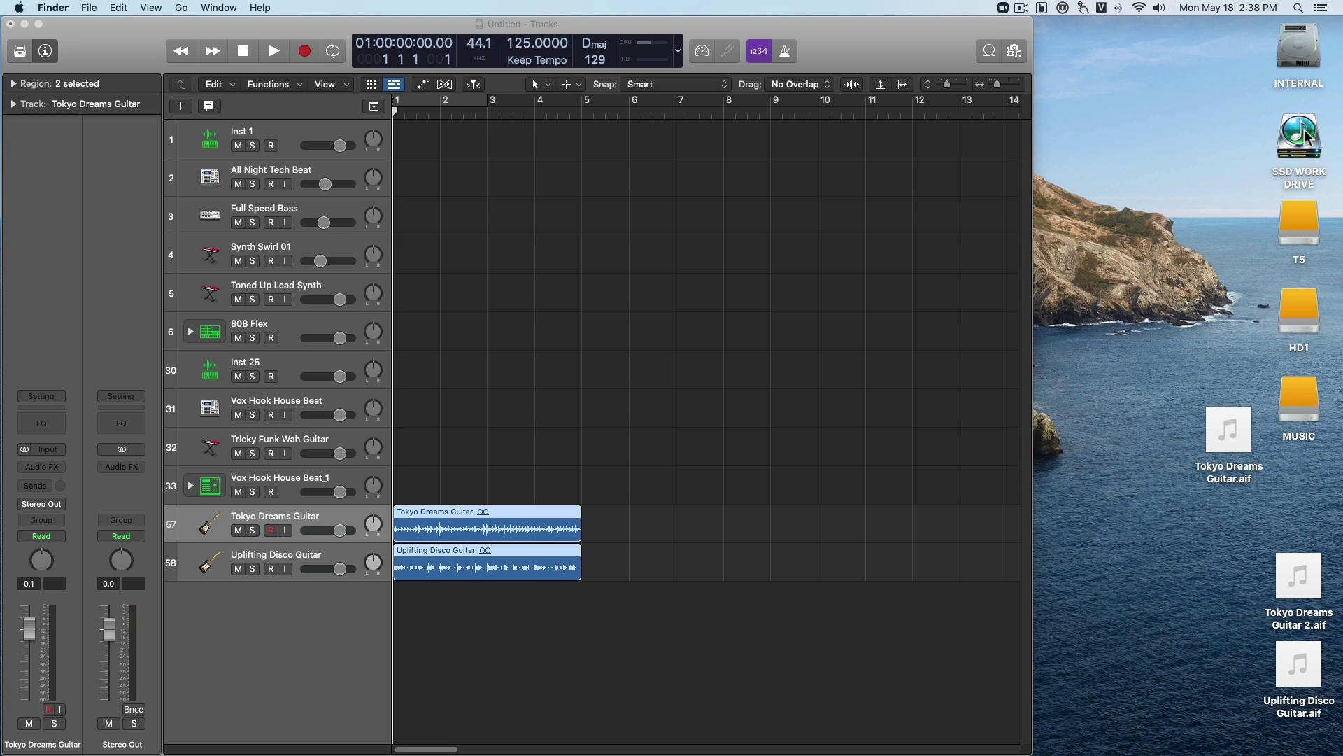
- Create a desktop folder named 'new tracks' and export both guitar regions into it
right_click(1198, 543)
left_click(1198, 543)
right_click(1199, 543)
left_click(1189, 542)
type("new tracks")
key("Return")
left_click_drag(488, 525, 1181, 535)
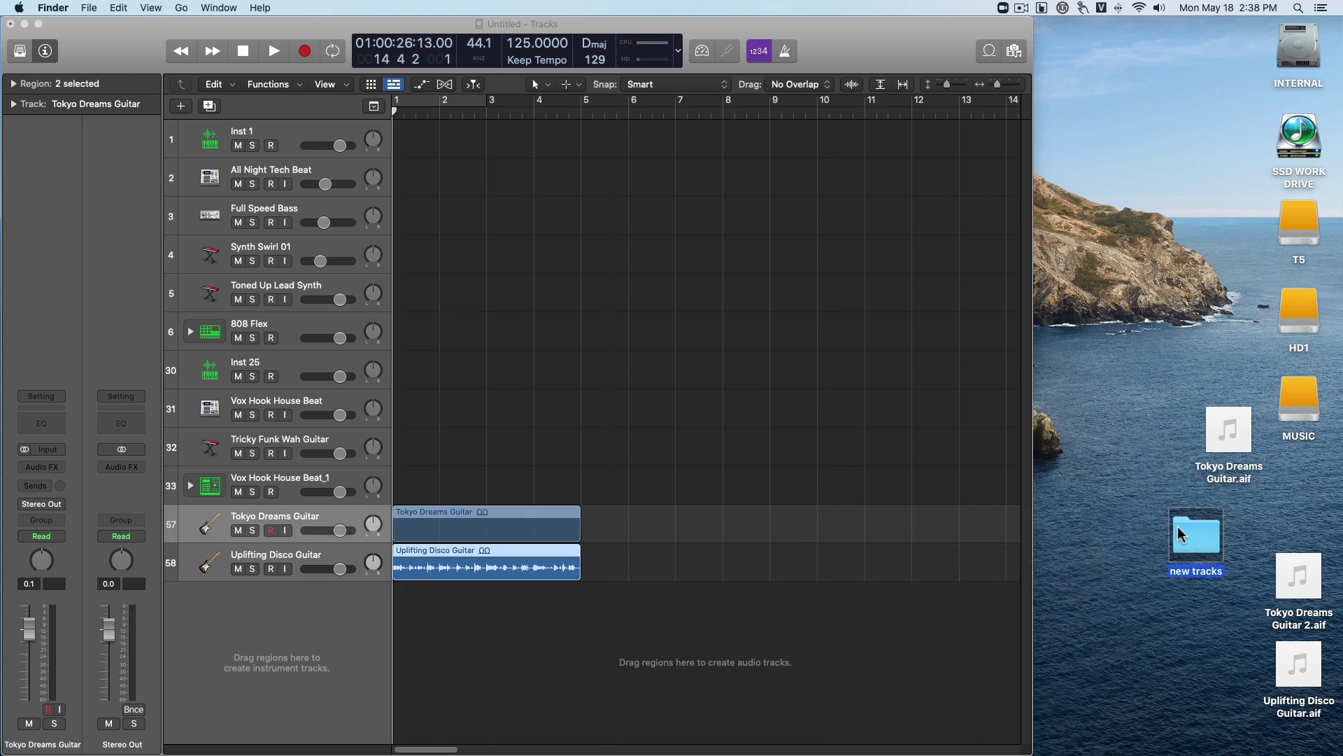